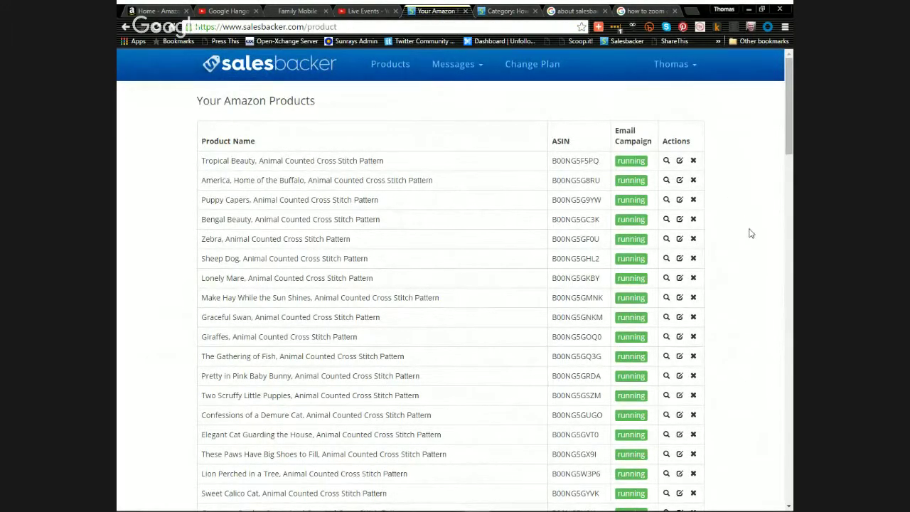
Look through the Amazon products list, checking the product names and their email campaign statuses.
scroll(751, 233, down, 10)
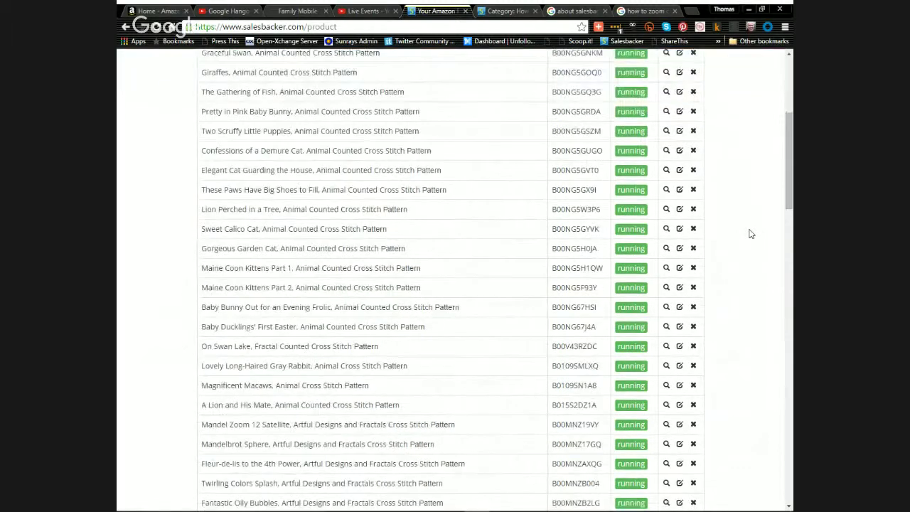
scroll(750, 233, down, 10)
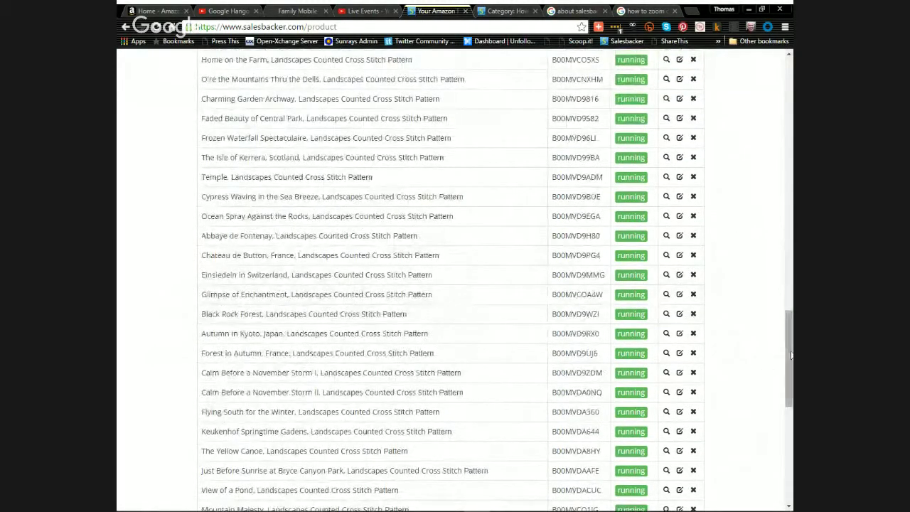
drag(791, 359, 789, 105)
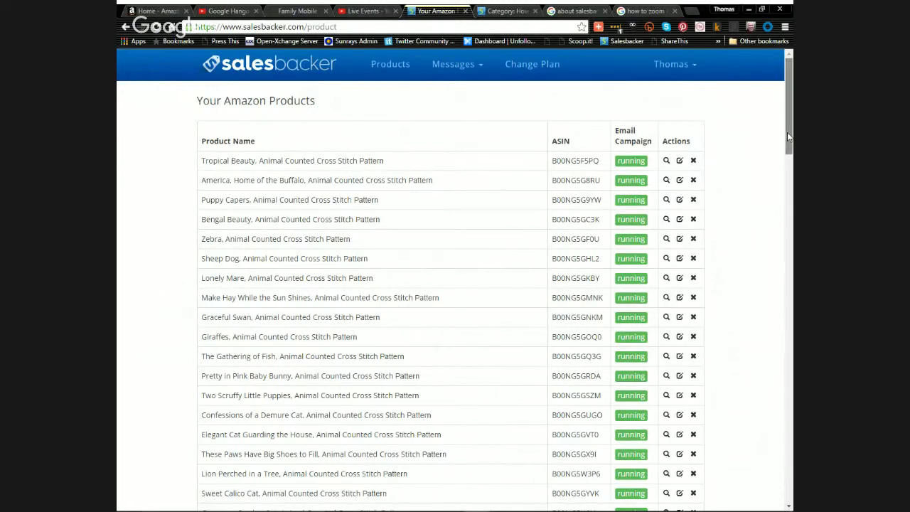
drag(787, 132, 790, 493)
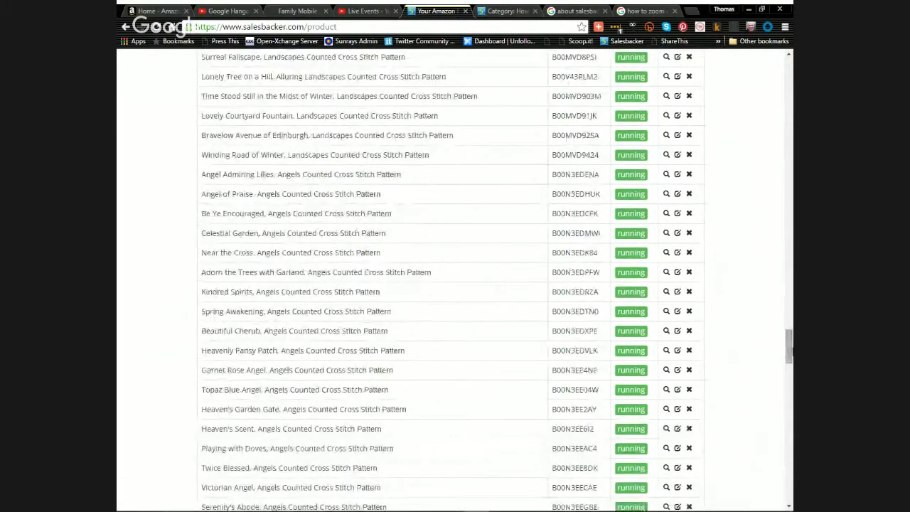
mouse_move(790, 358)
mouse_down()
mouse_move(789, 68)
mouse_move(775, 317)
mouse_move(788, 361)
mouse_up()
scroll(786, 487, down, 15)
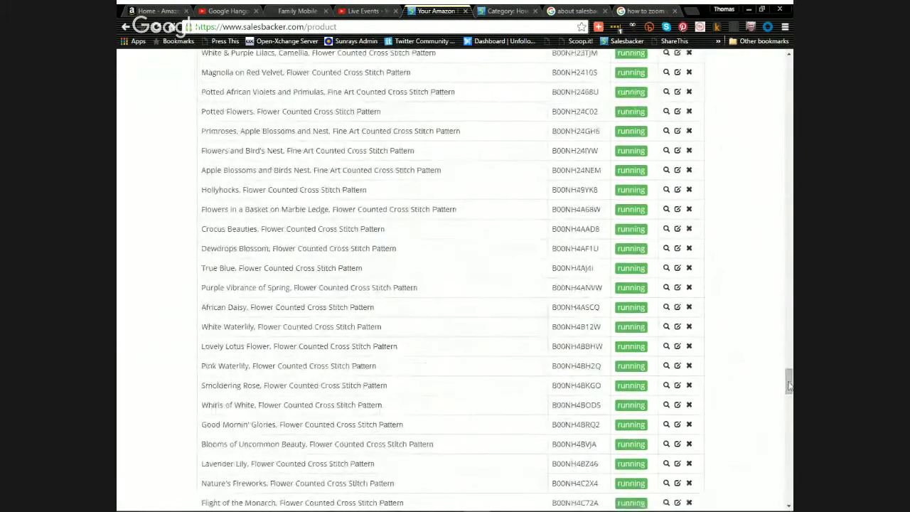
drag(788, 382, 782, 66)
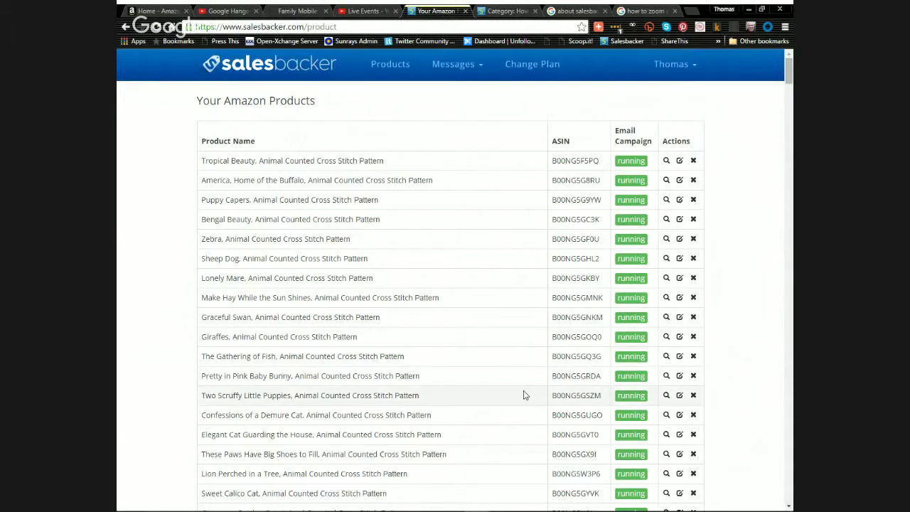
Enlarge the page and open the details of the first listed product without an email campaign, Victorious Love, Fine Art Counted Cross Stitch Pattern.
scroll(524, 395, down, 1)
scroll(524, 395, down, 4)
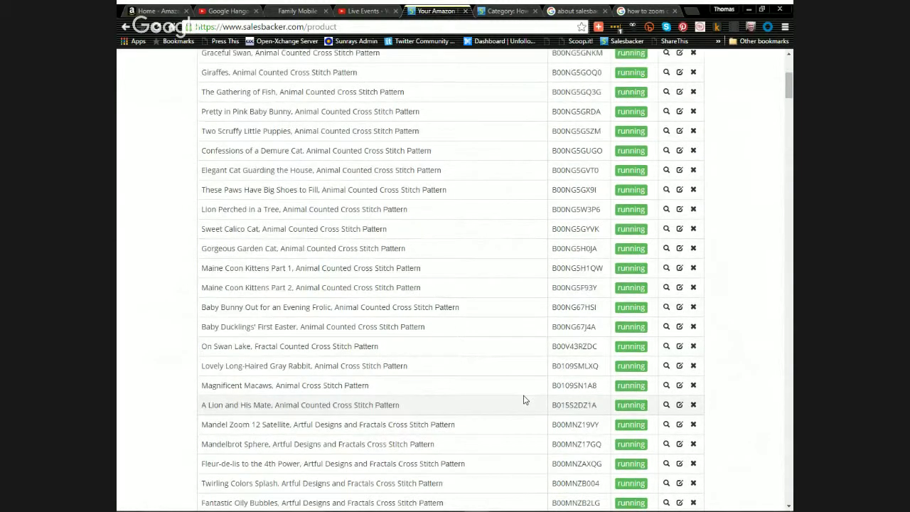
scroll(524, 400, down, 15)
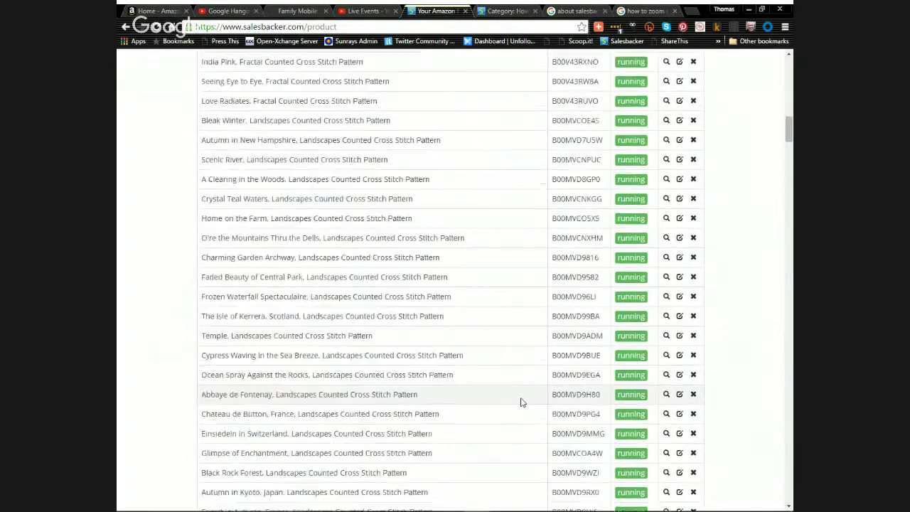
scroll(522, 402, down, 20)
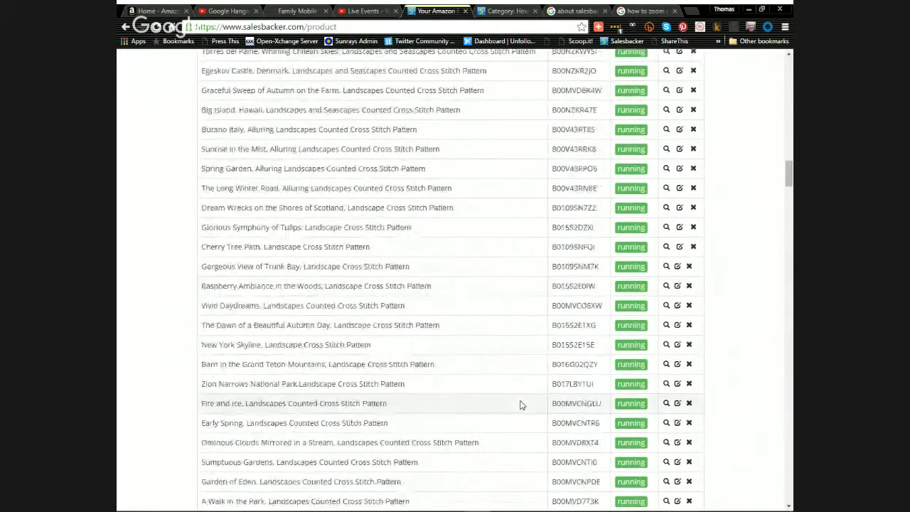
scroll(520, 407, down, 5)
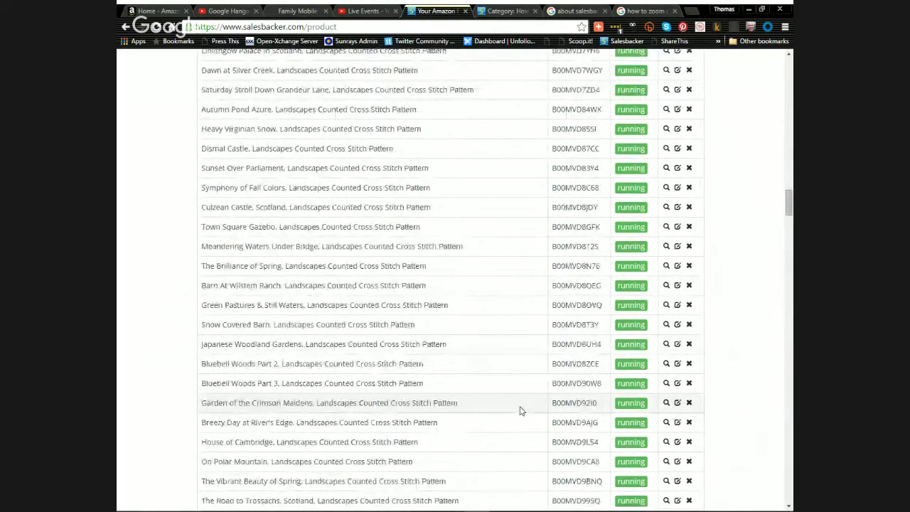
scroll(520, 410, down, 8)
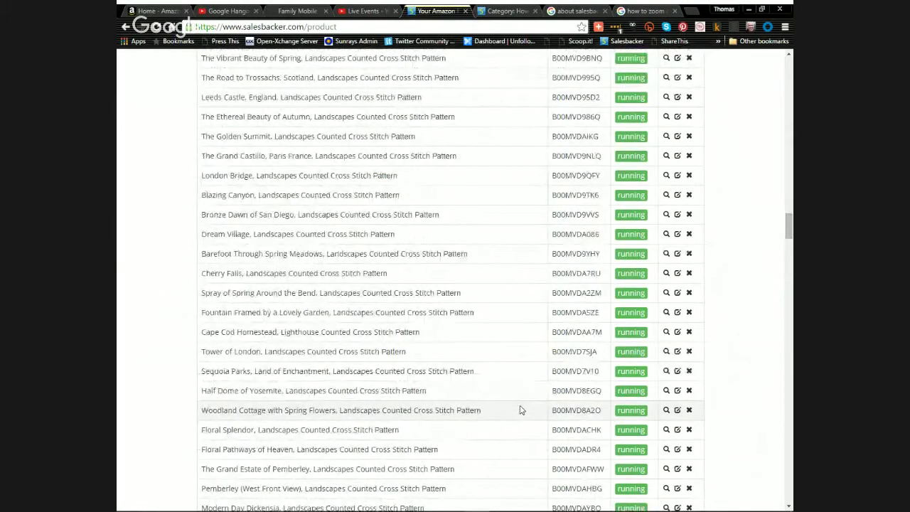
scroll(519, 410, down, 5)
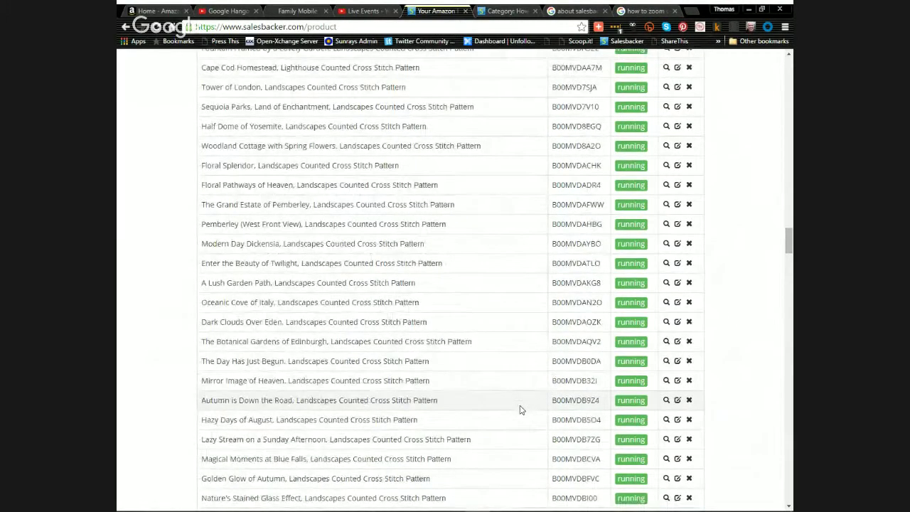
scroll(520, 411, down, 20)
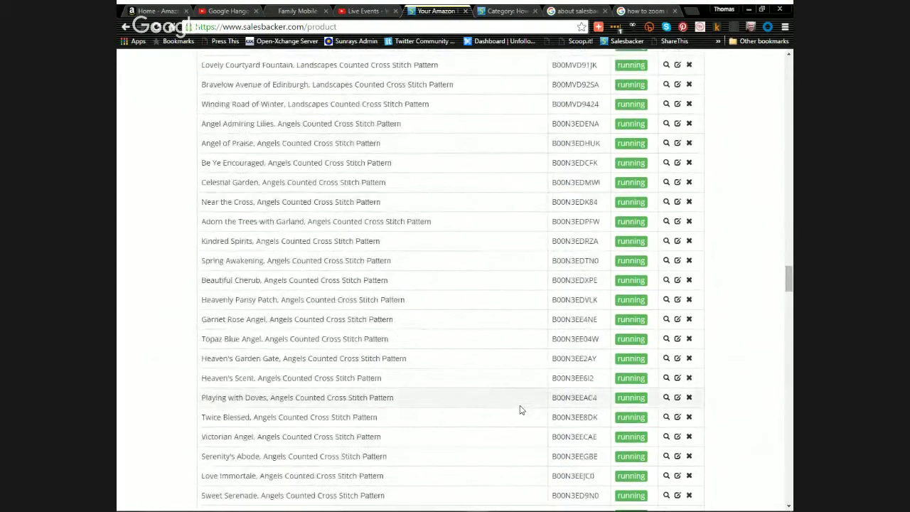
scroll(520, 410, down, 20)
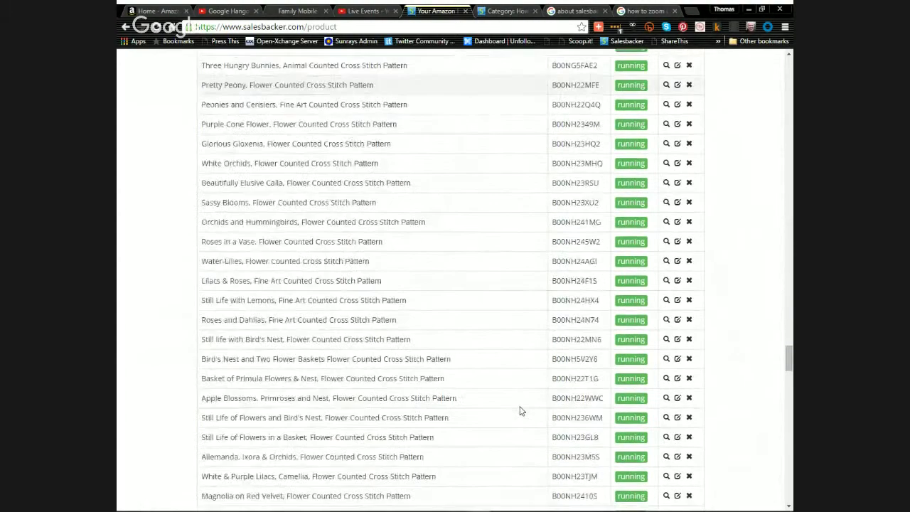
scroll(520, 411, down, 20)
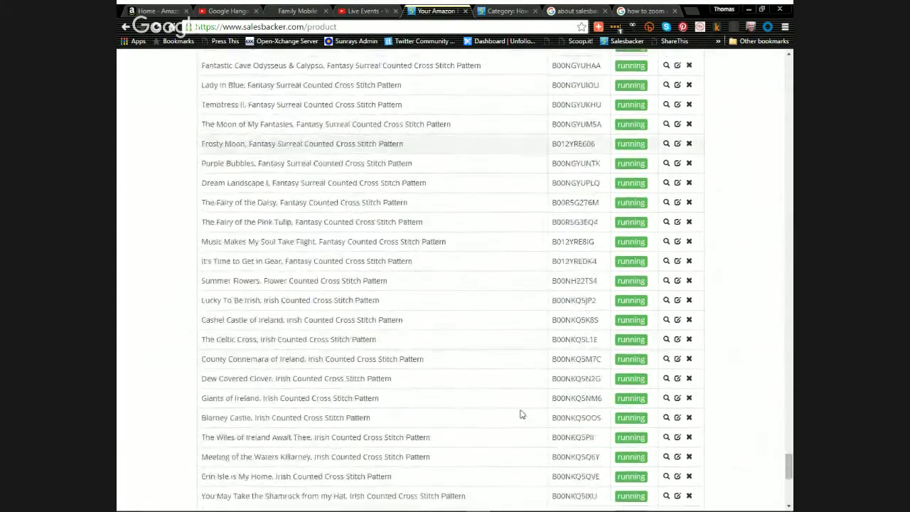
scroll(522, 416, down, 20)
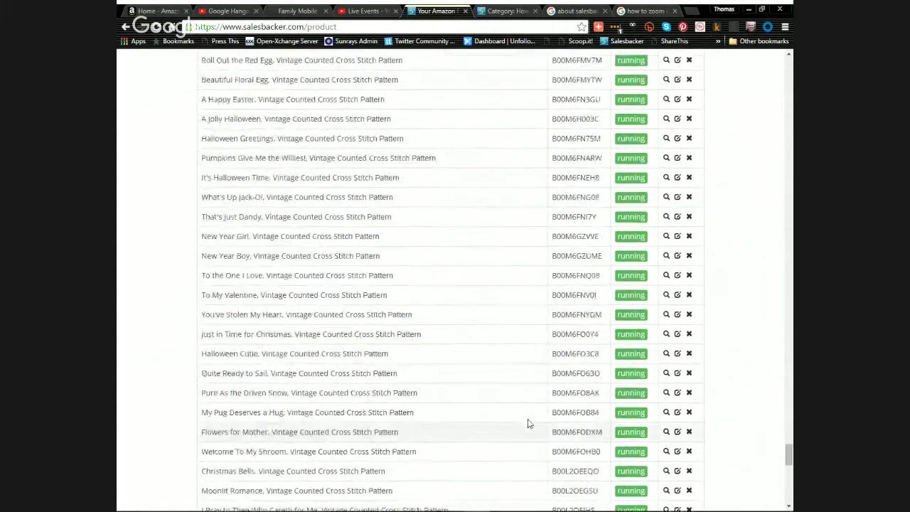
scroll(525, 426, down, 15)
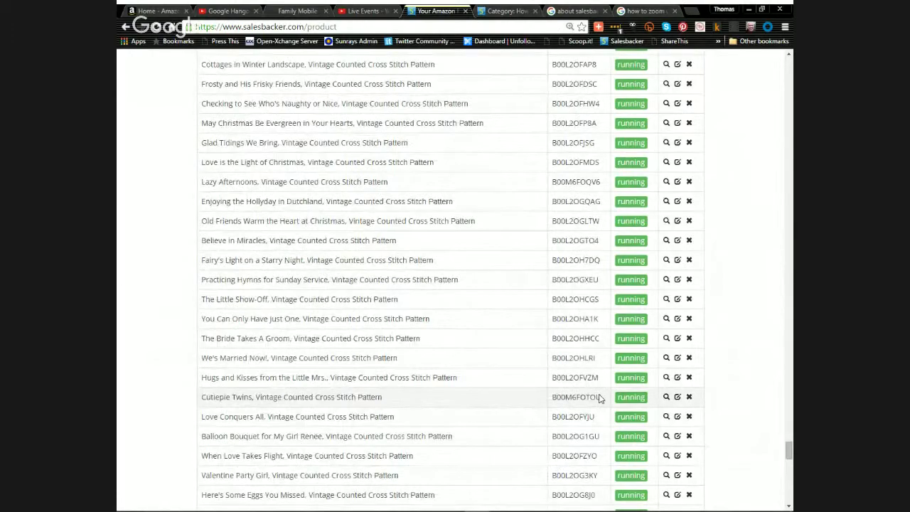
key(ctrl+minus)
key(ctrl+plus)
key(ctrl+plus)
scroll(598, 399, down, 20)
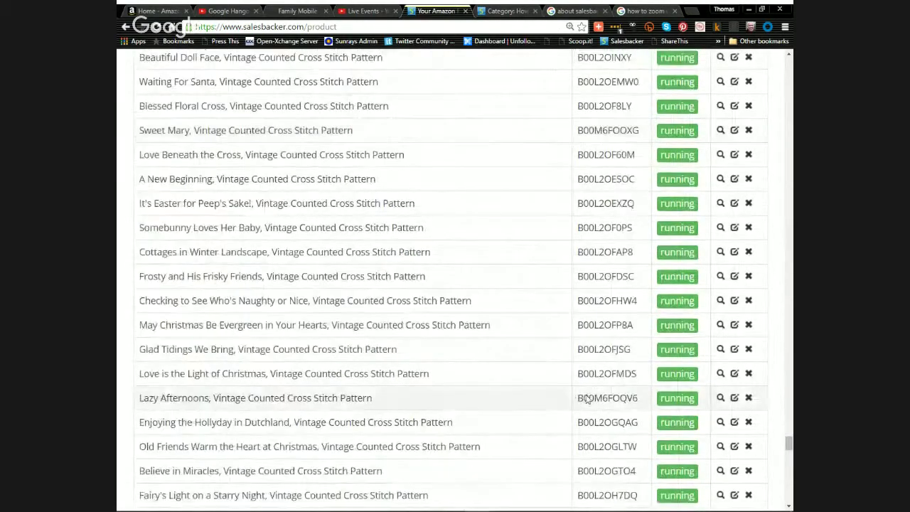
scroll(606, 420, down, 20)
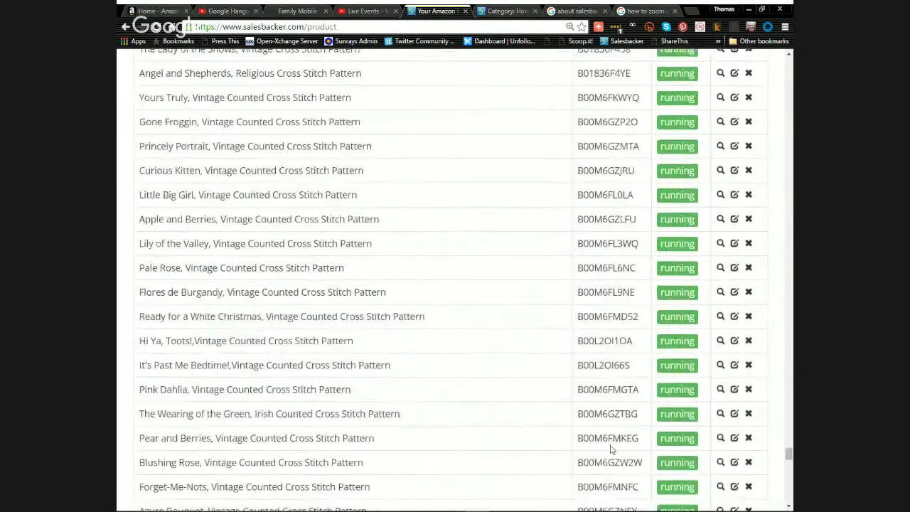
scroll(608, 437, down, 20)
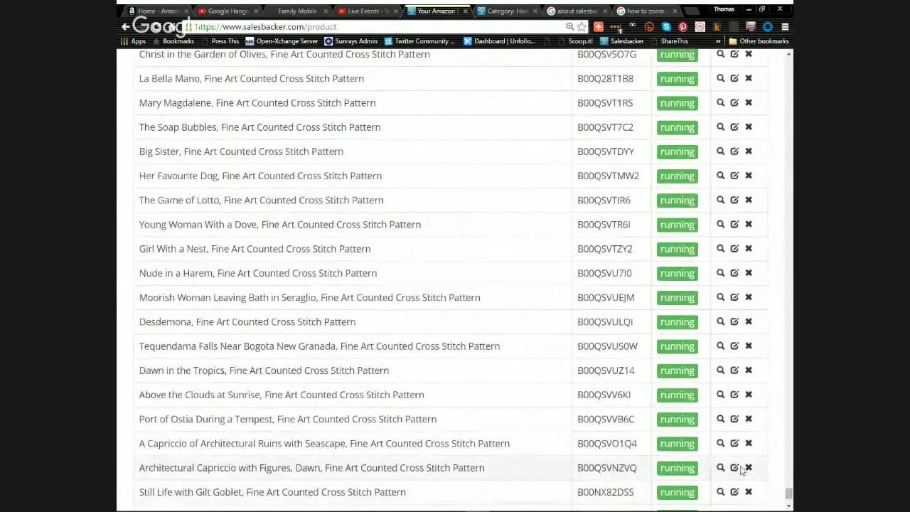
scroll(704, 476, down, 10)
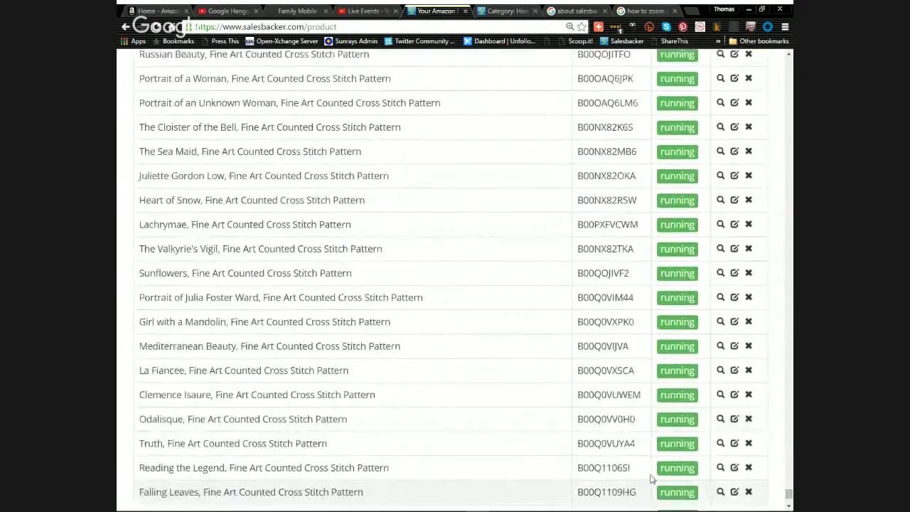
scroll(642, 483, down, 20)
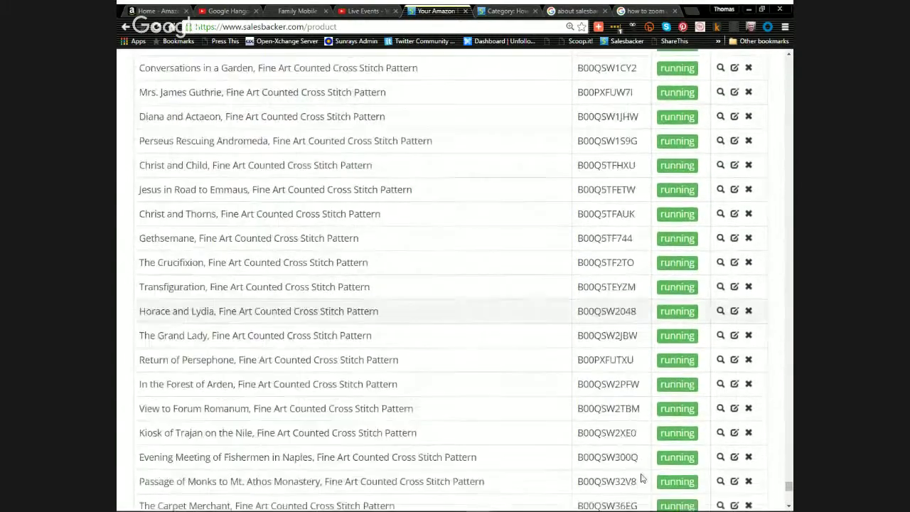
scroll(637, 482, down, 20)
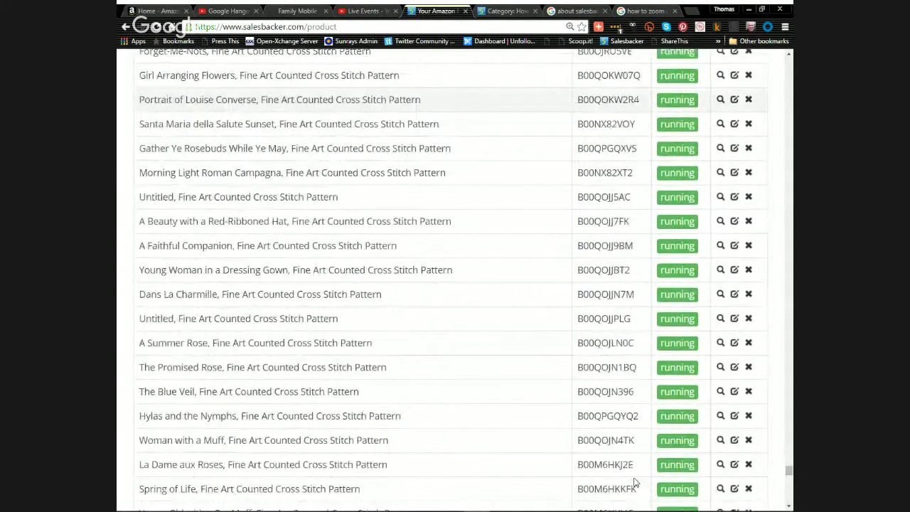
scroll(630, 482, down, 20)
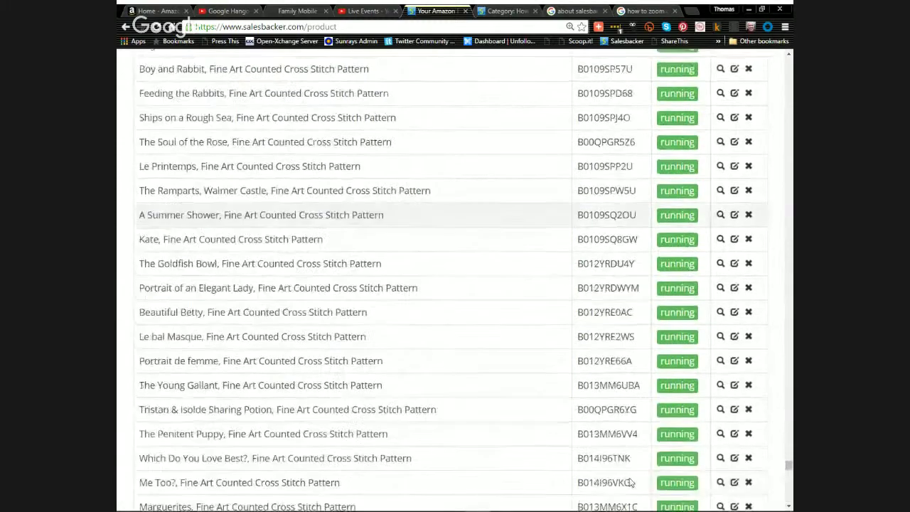
scroll(624, 476, down, 20)
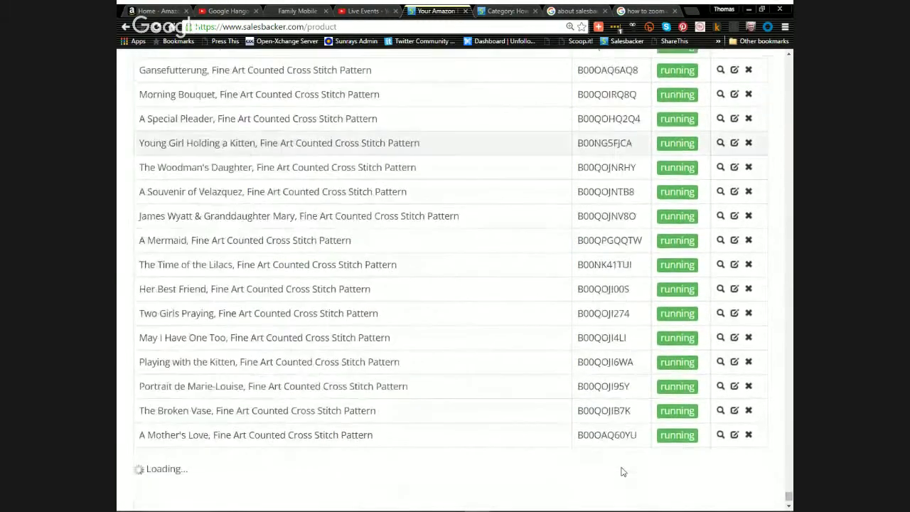
scroll(618, 470, down, 20)
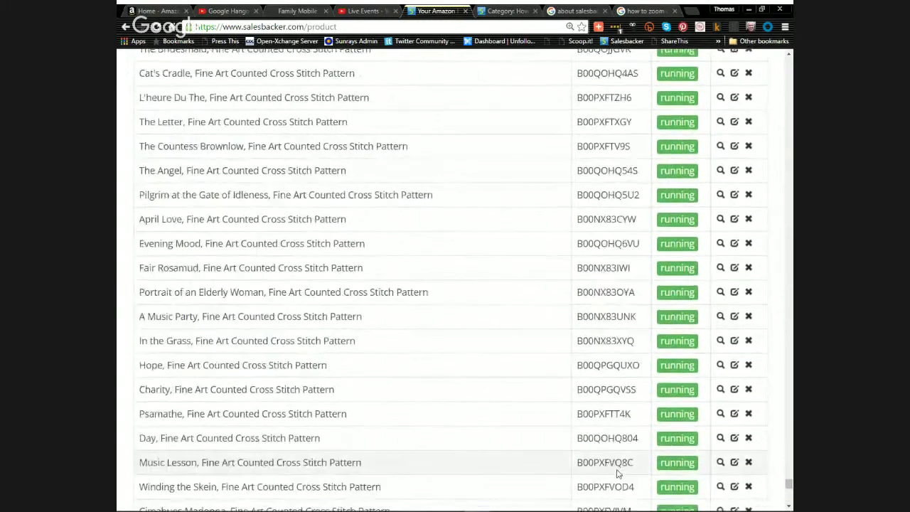
scroll(615, 479, down, 20)
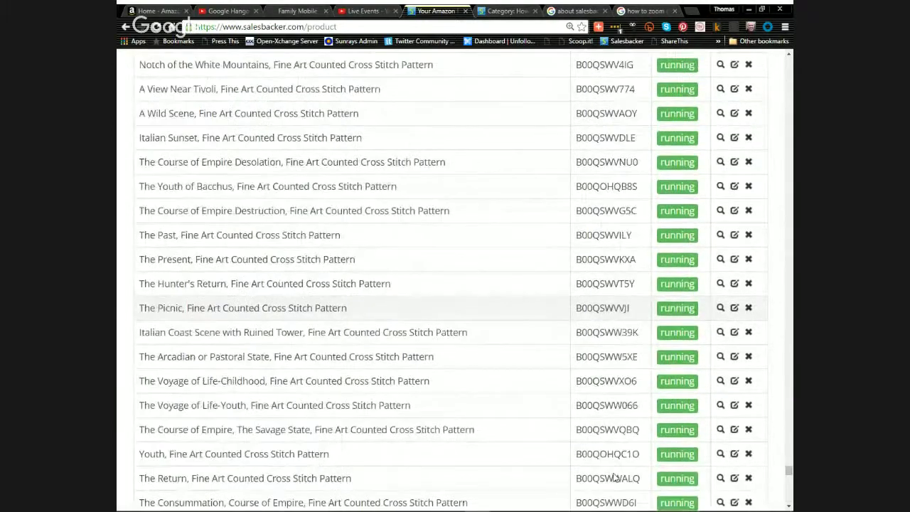
scroll(611, 484, up, 5)
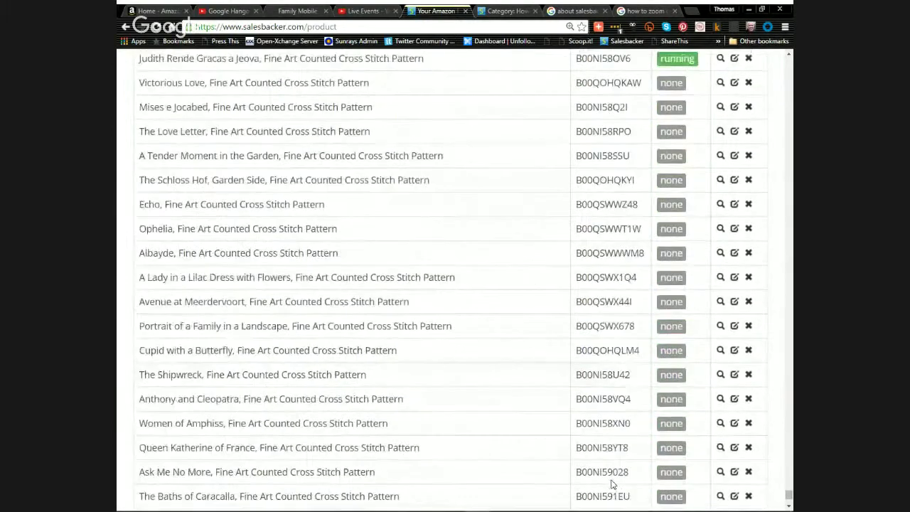
scroll(612, 484, down, 1)
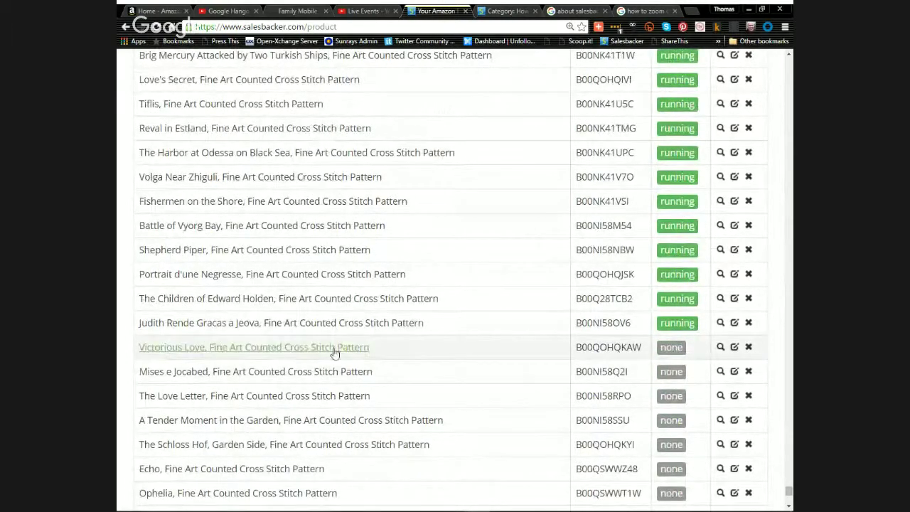
click(719, 348)
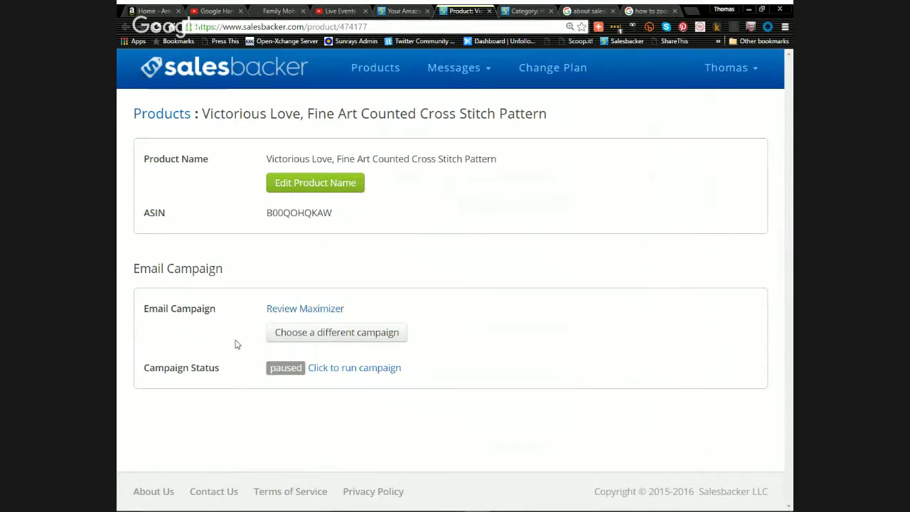
Assign the Review/Feedback Combo email campaign to the Victorious Love product, save the change and start running the campaign.
click(368, 342)
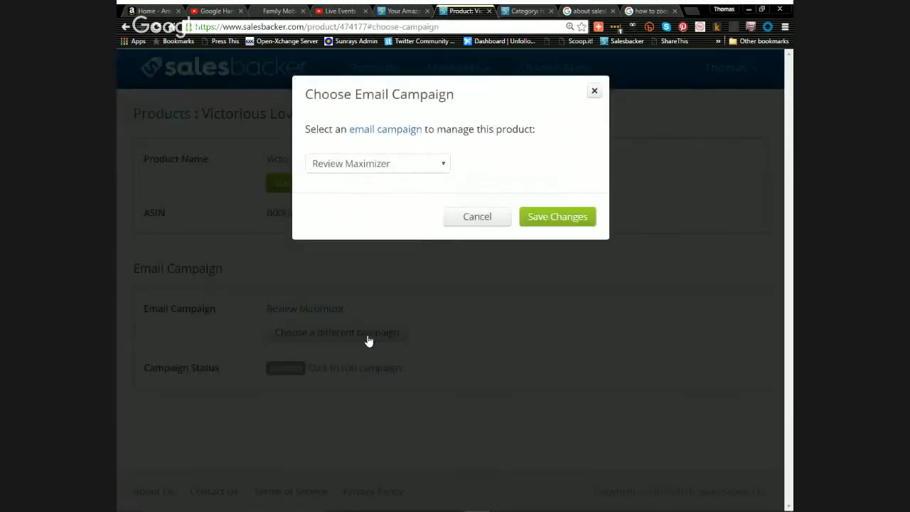
click(443, 170)
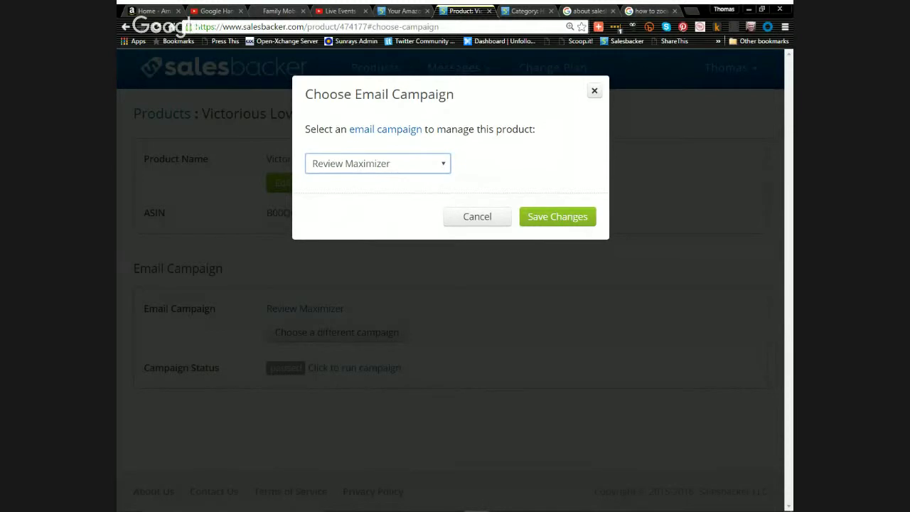
click(365, 207)
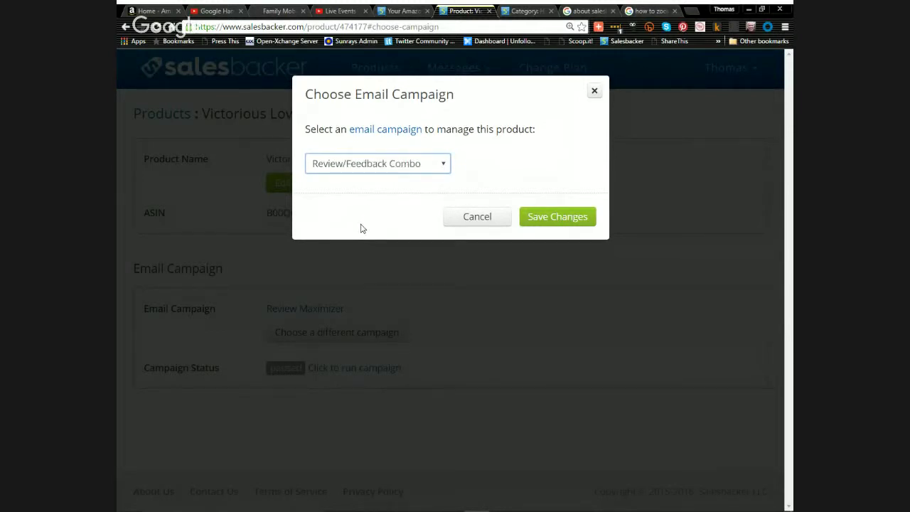
click(569, 224)
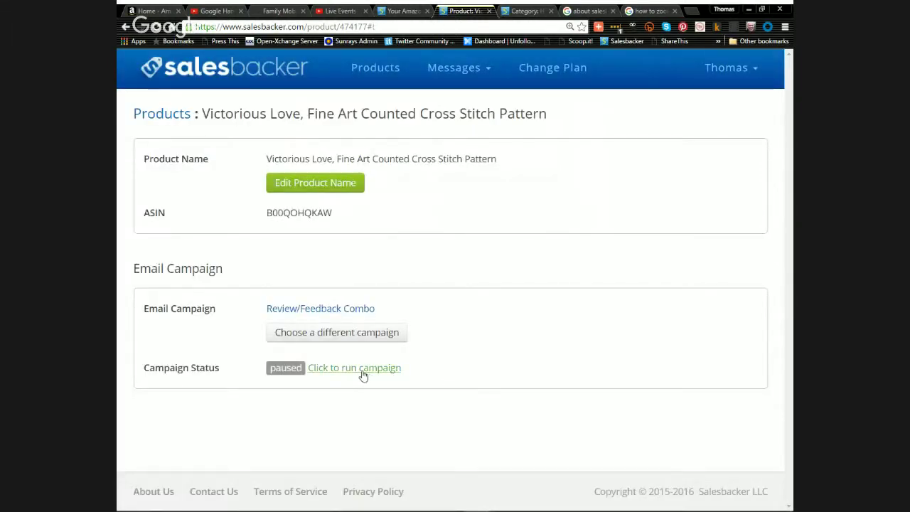
click(363, 374)
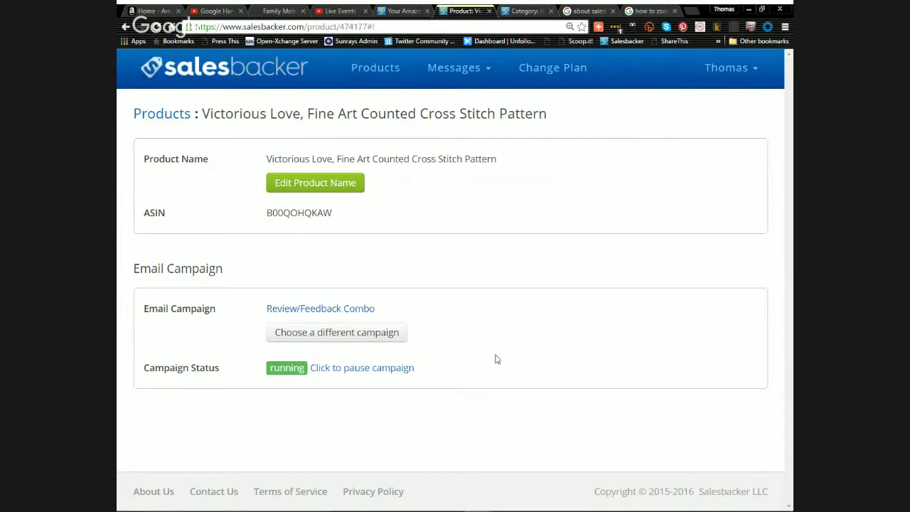
Open the Review/Feedback Combo campaign from the email campaigns list and view its campaign messages.
click(460, 74)
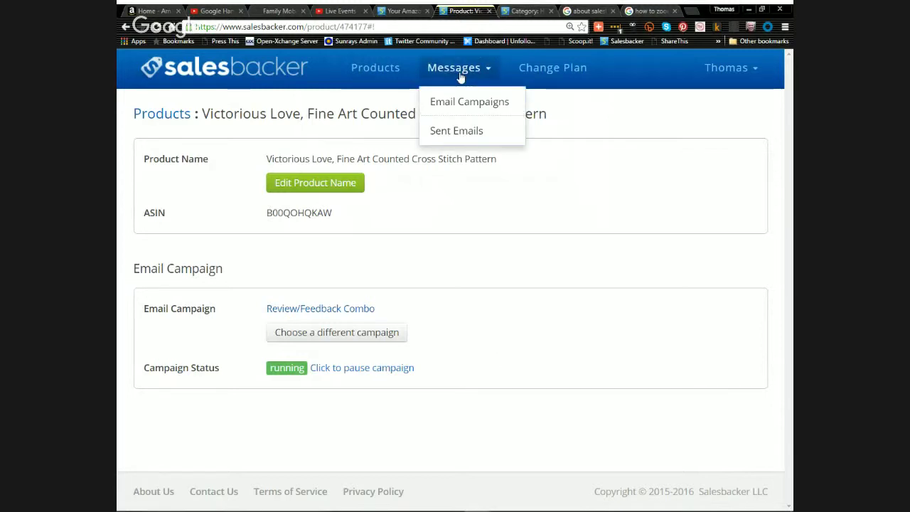
click(458, 98)
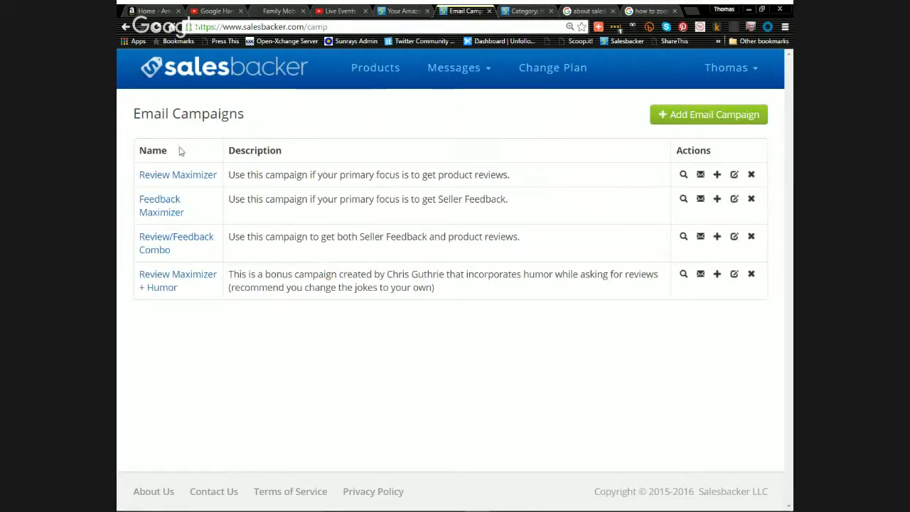
click(162, 246)
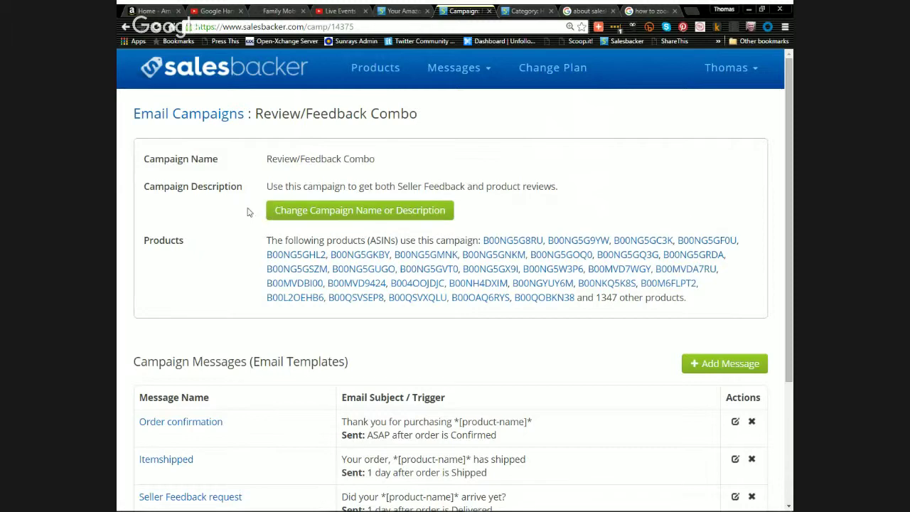
scroll(276, 242, down, 2)
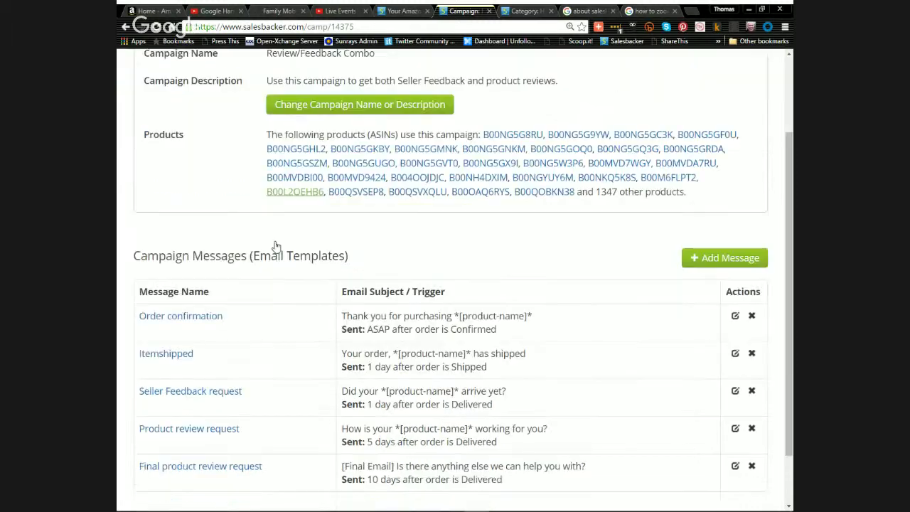
scroll(276, 246, down, 1)
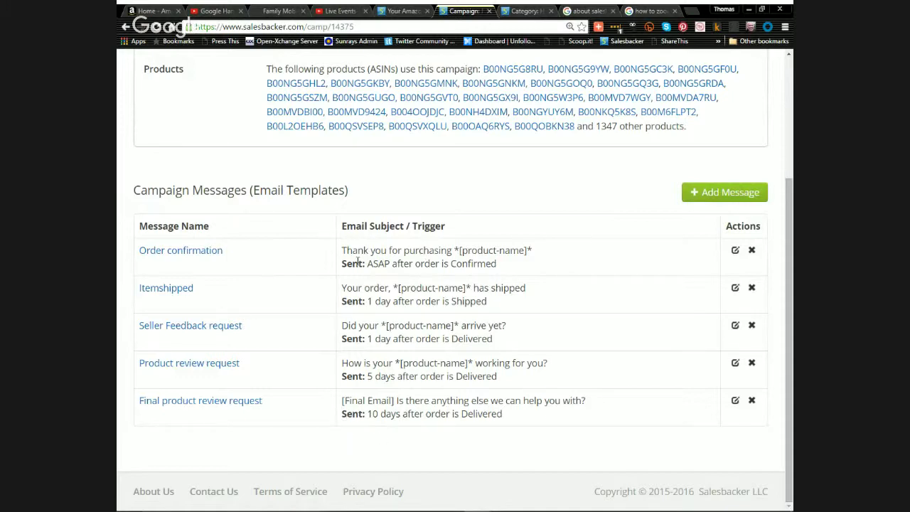
Go through the campaign messages, highlighting the email subjects and send triggers of order confirmation, Itemshipped, seller feedback and final review request.
drag(342, 250, 525, 271)
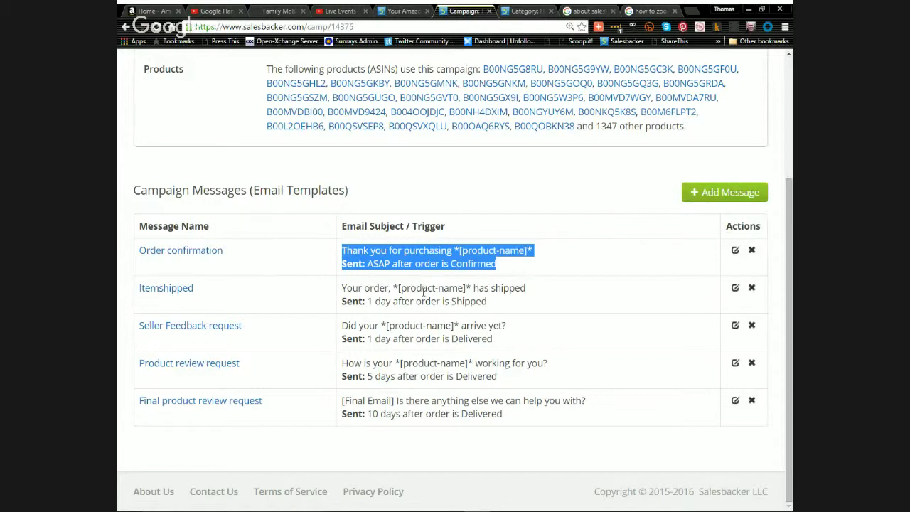
click(343, 288)
drag(343, 287, 510, 308)
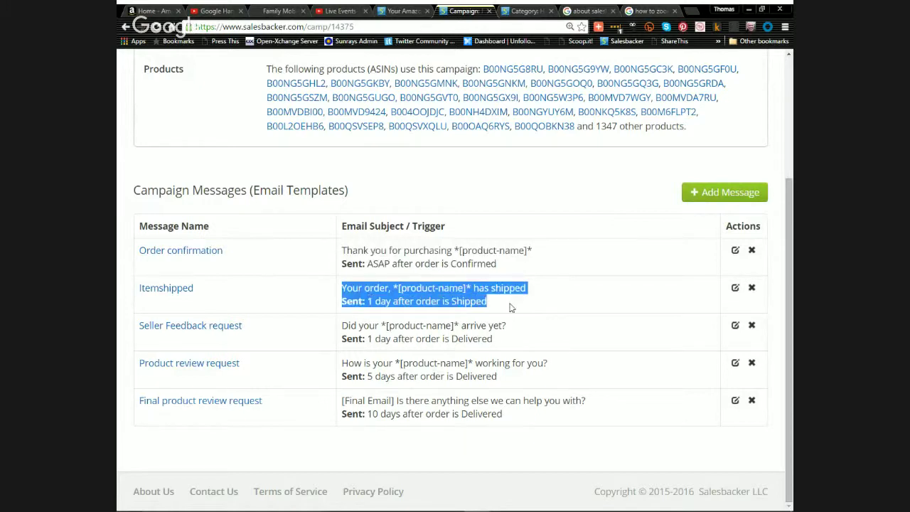
click(342, 291)
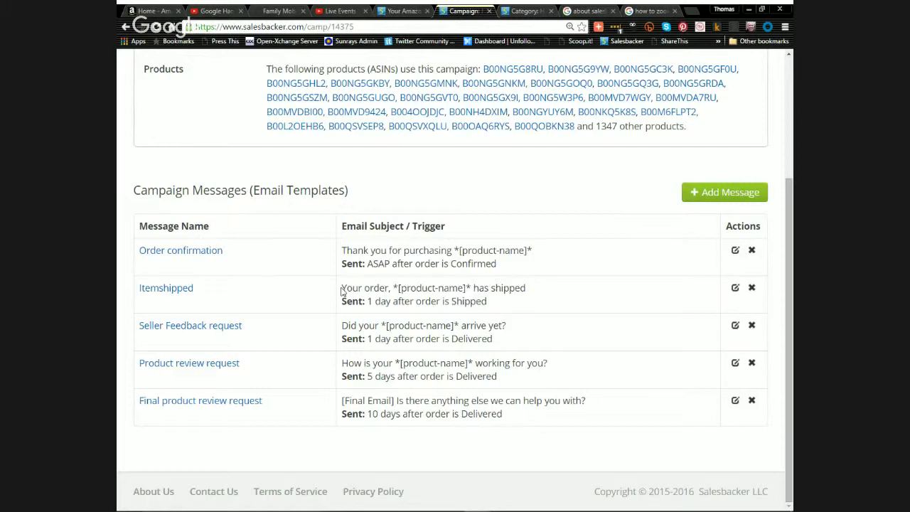
drag(342, 291, 509, 308)
click(504, 269)
drag(342, 326, 507, 343)
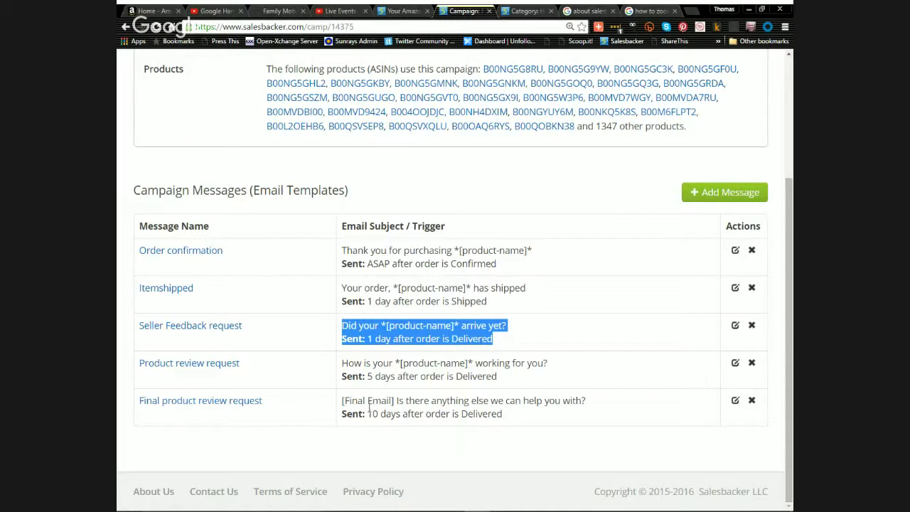
drag(519, 416, 344, 401)
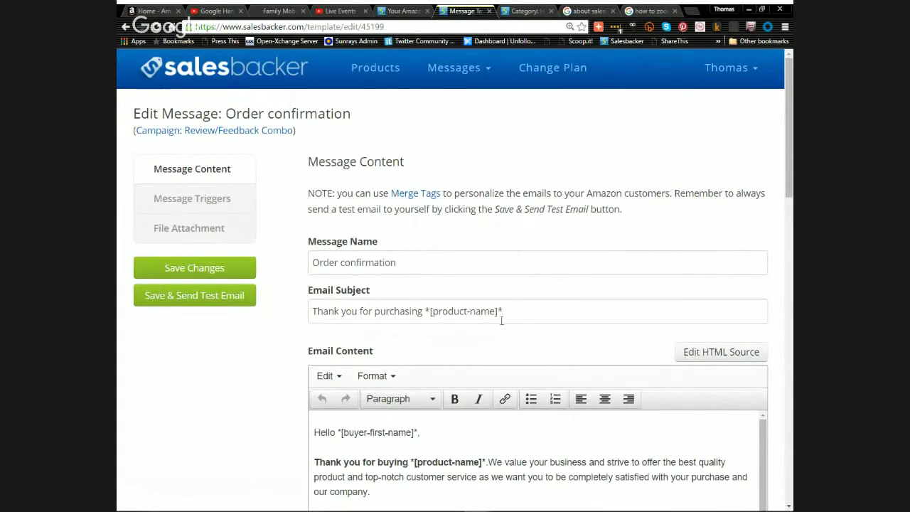
Read the Order confirmation message template, from its name and subject through the email content to the message triggers.
scroll(476, 477, down, 2)
scroll(478, 475, up, 2)
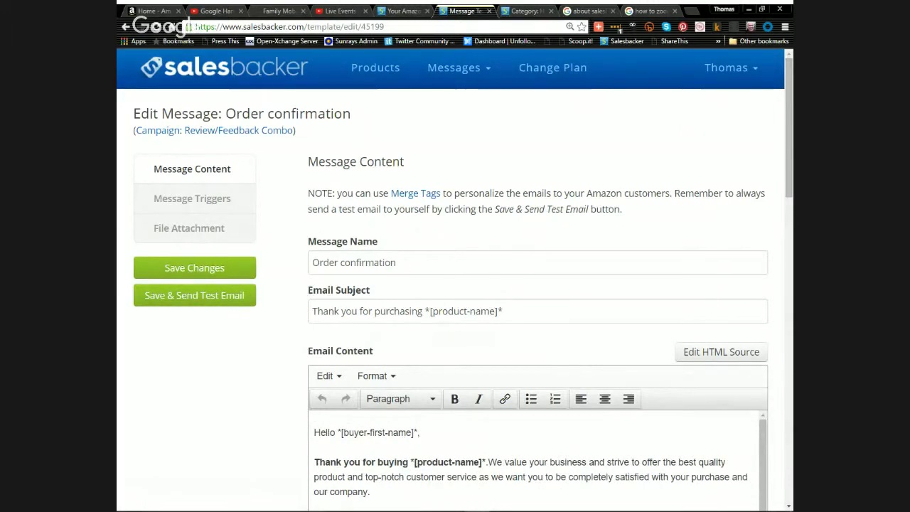
drag(790, 182, 790, 253)
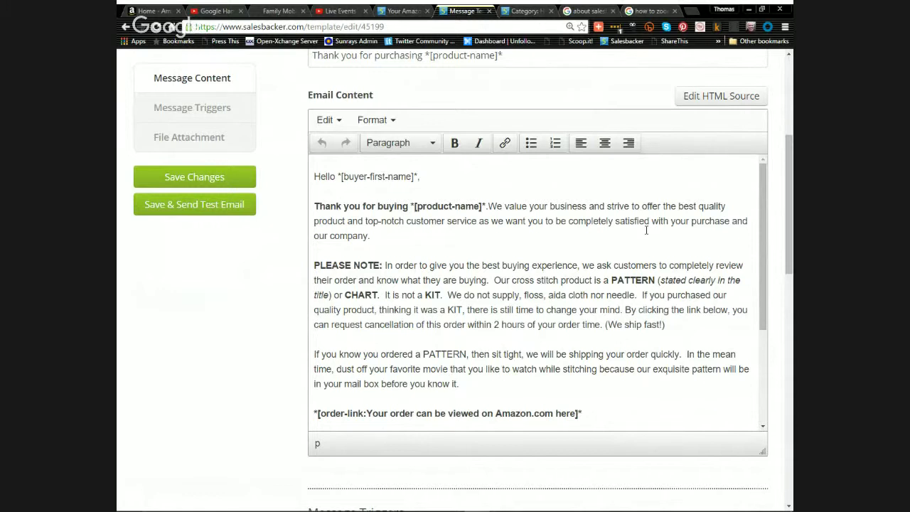
scroll(498, 259, down, 2)
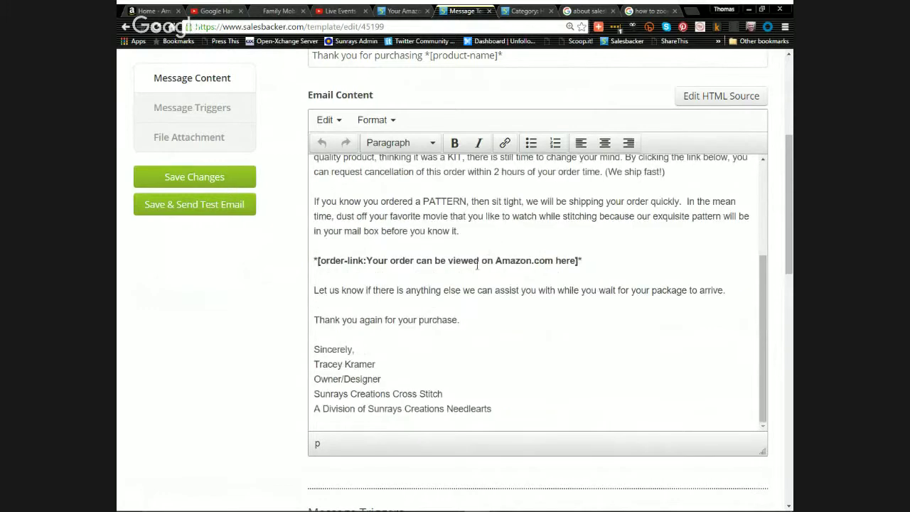
scroll(479, 265, up, 2)
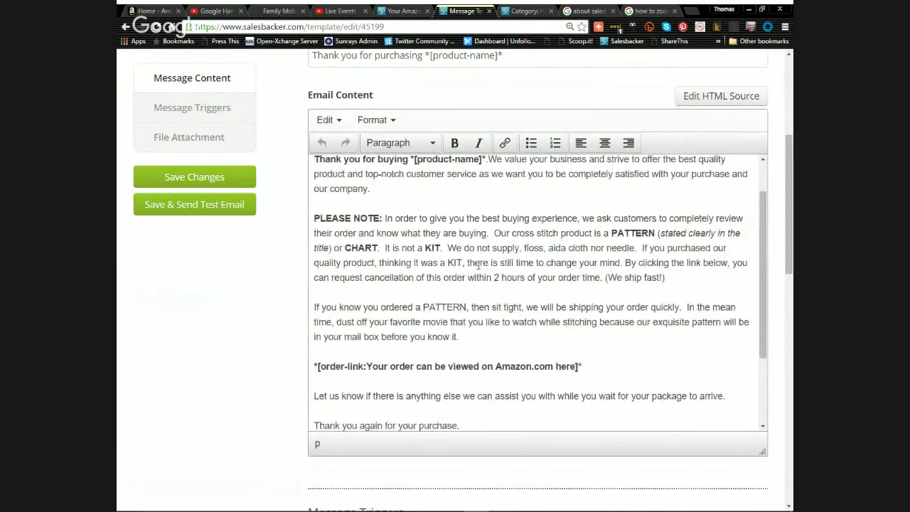
scroll(479, 265, up, 4)
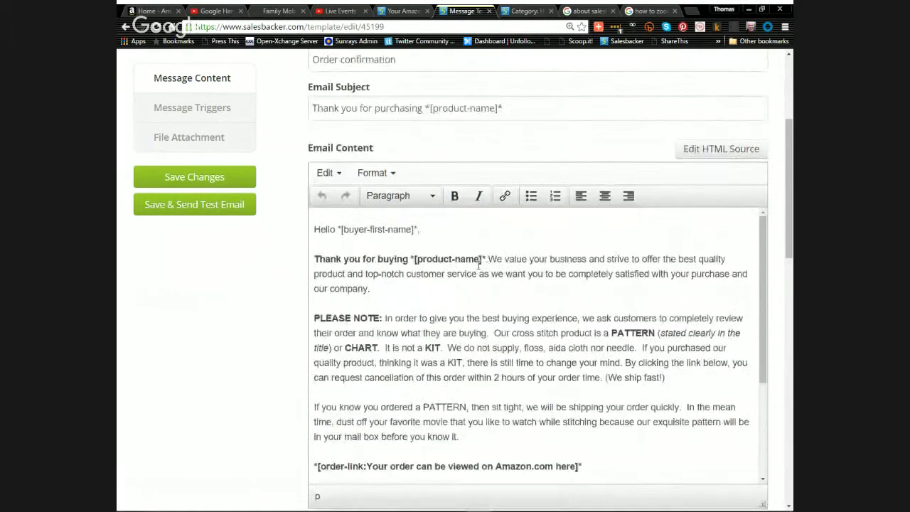
scroll(528, 343, down, 2)
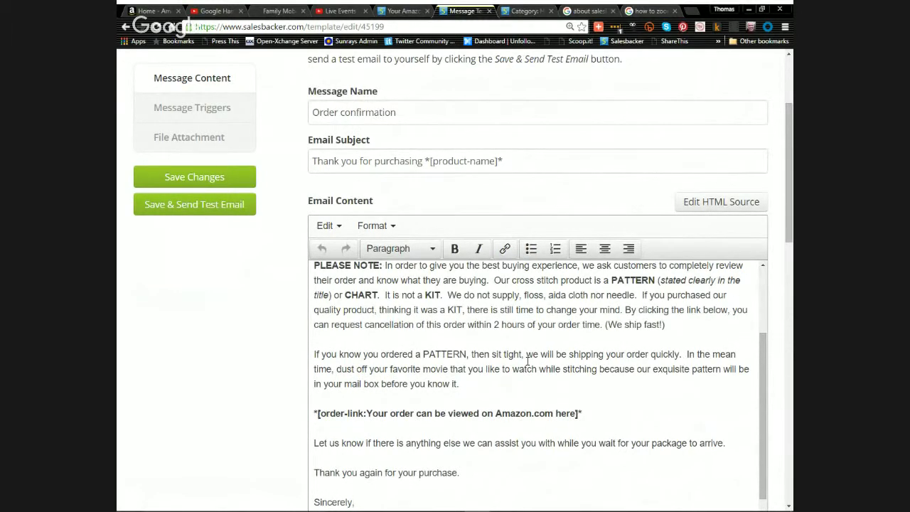
scroll(527, 362, down, 1)
scroll(527, 361, down, 3)
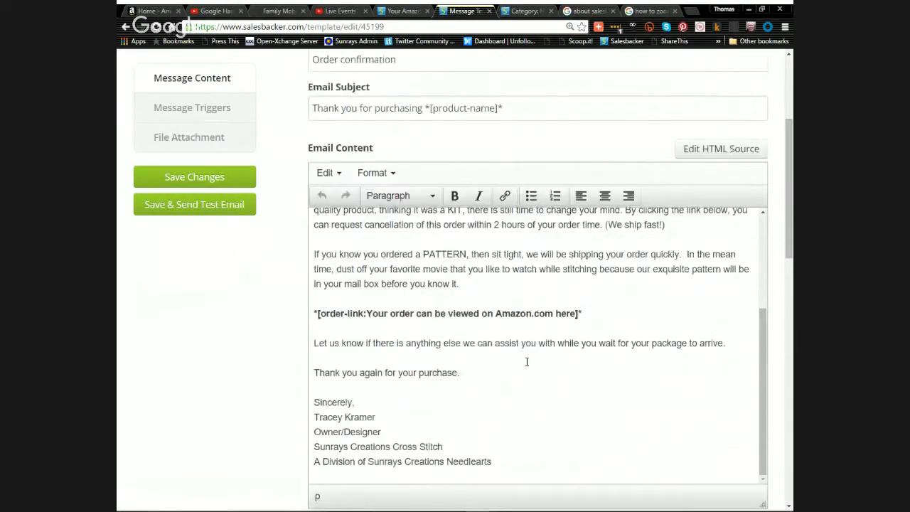
scroll(527, 361, up, 8)
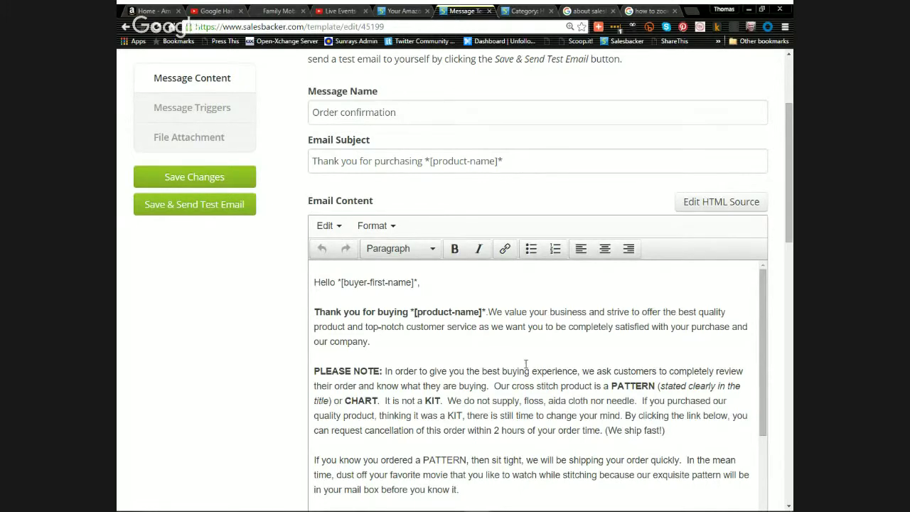
scroll(527, 364, down, 10)
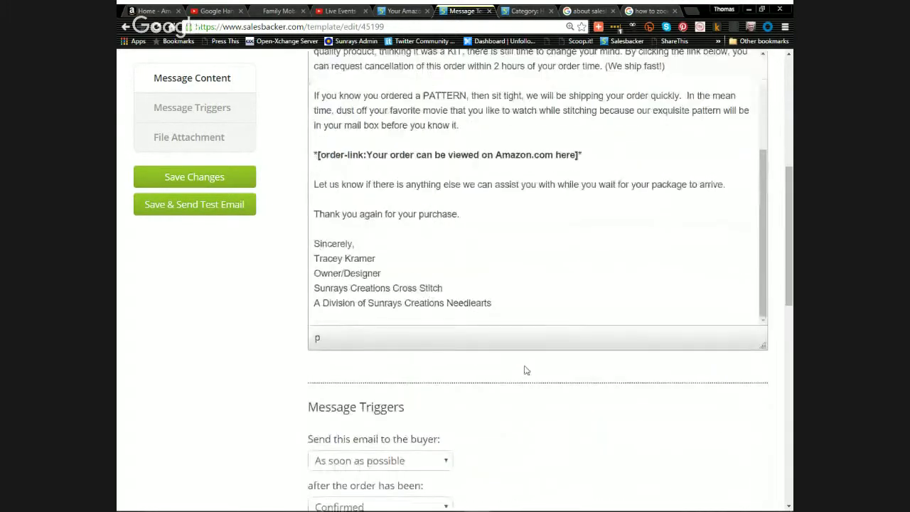
scroll(526, 370, down, 2)
scroll(519, 362, up, 10)
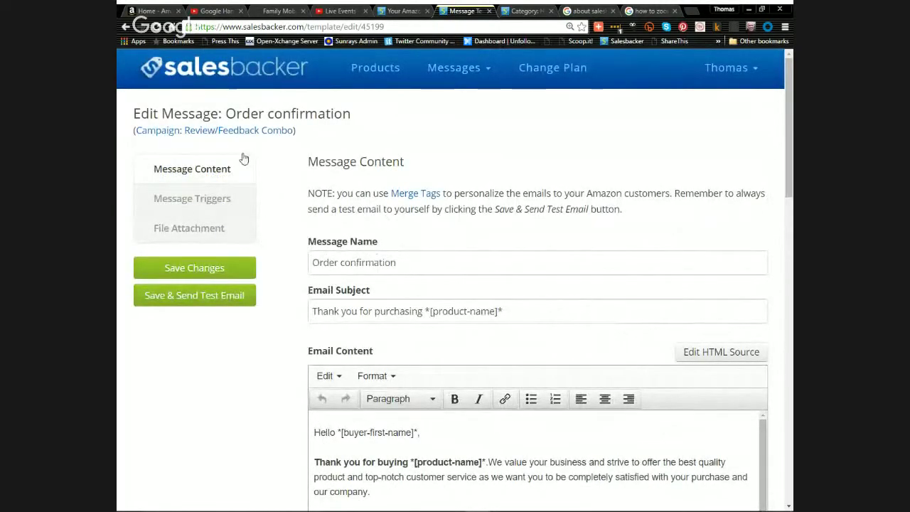
Return to the Review/Feedback Combo campaign, open the Itemshipped message and read its subject and email content.
click(211, 135)
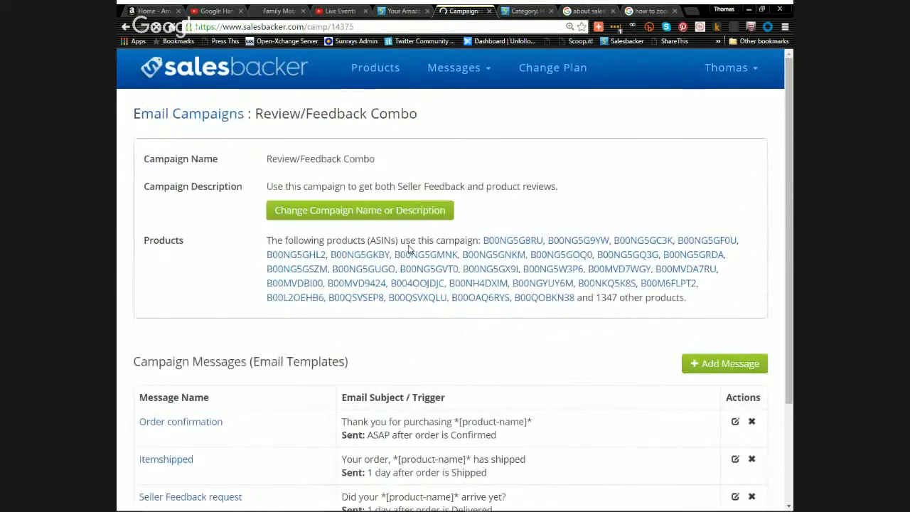
scroll(382, 247, down, 3)
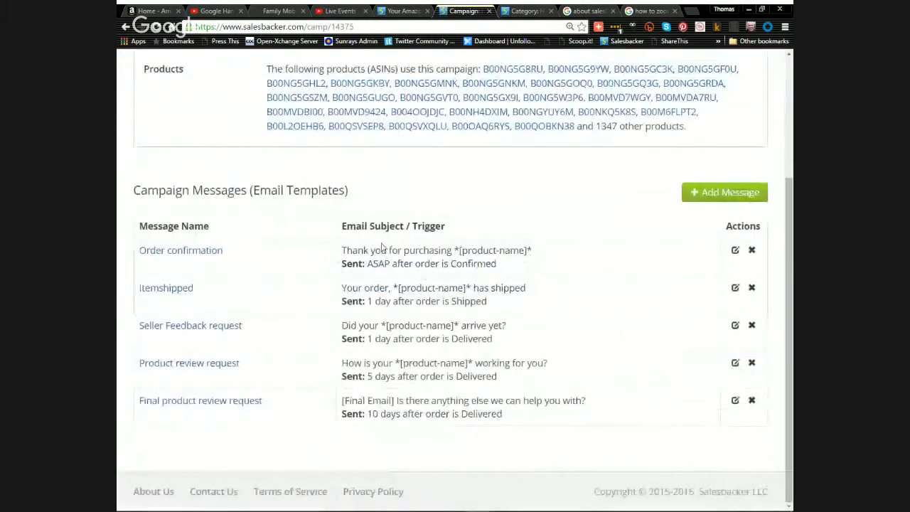
click(189, 289)
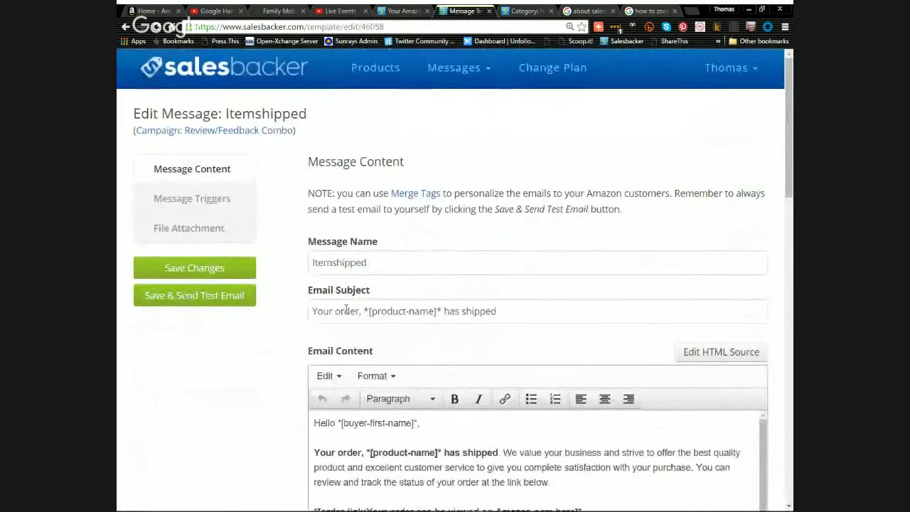
scroll(348, 313, down, 1)
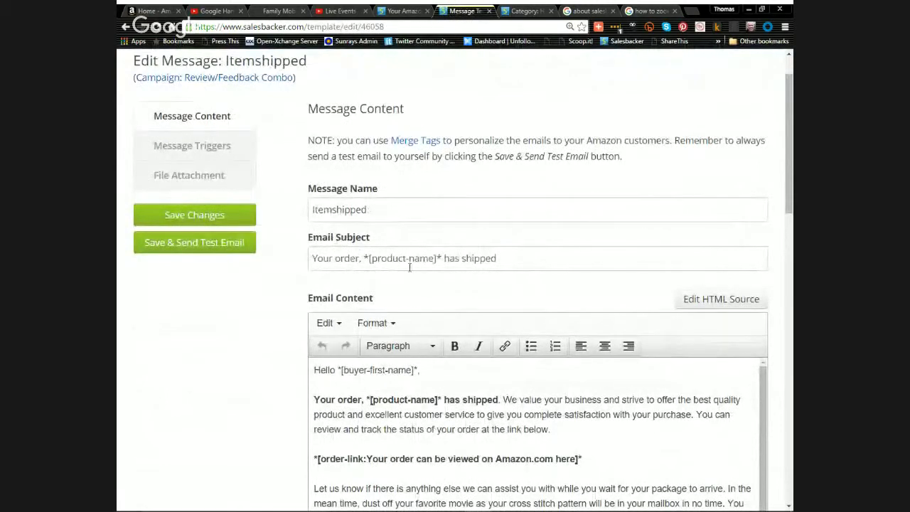
scroll(473, 321, down, 3)
scroll(407, 261, up, 3)
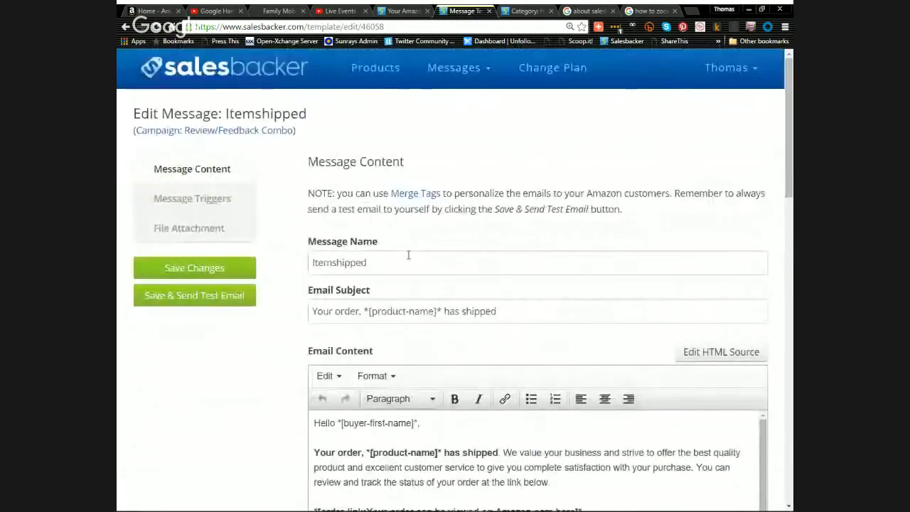
scroll(408, 256, down, 3)
scroll(410, 290, up, 1)
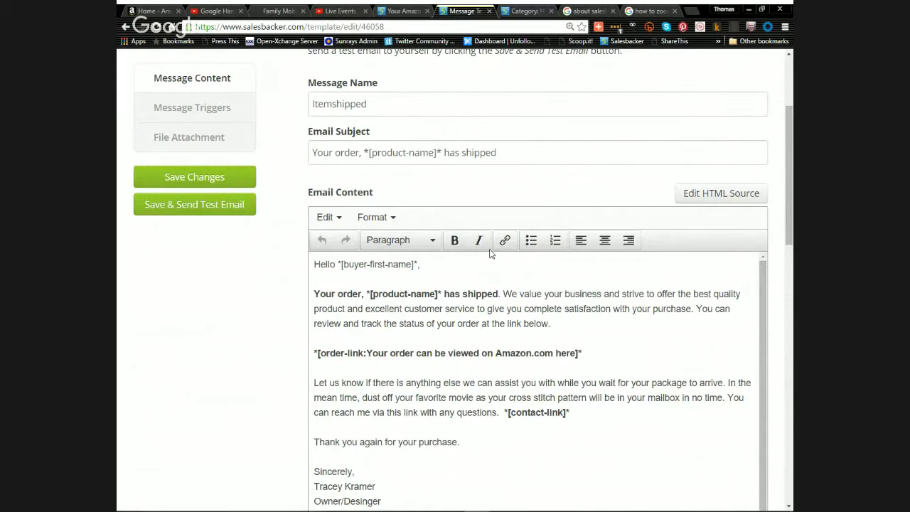
scroll(469, 341, up, 3)
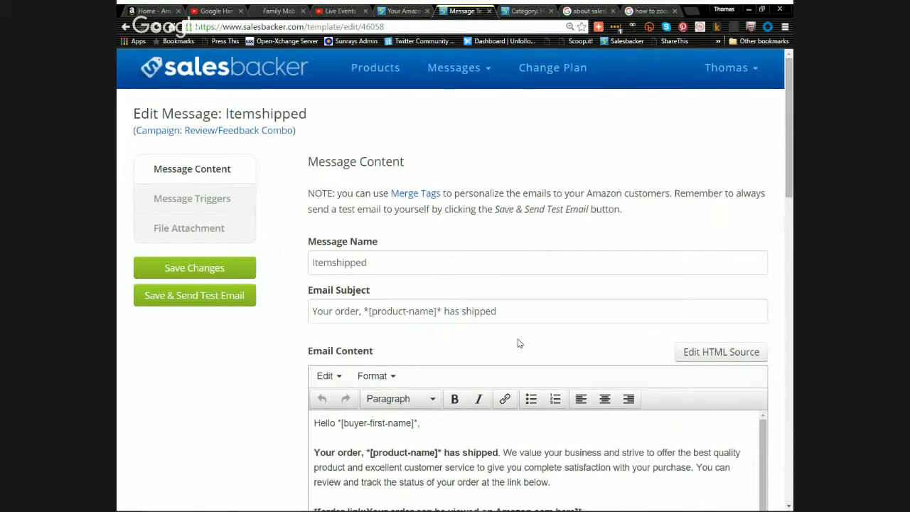
Go back to the Review/Feedback Combo campaign, open the Seller Feedback request message and read its email content through to the signature.
click(213, 137)
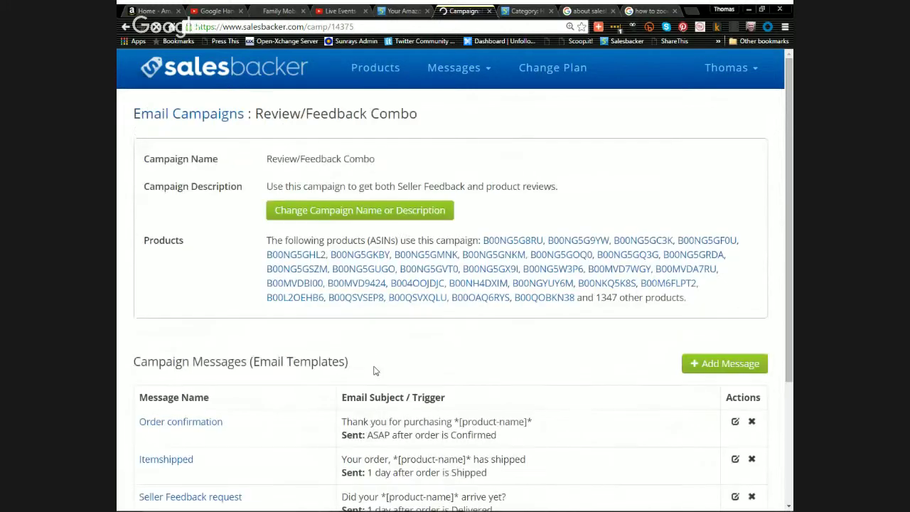
scroll(388, 377, down, 2)
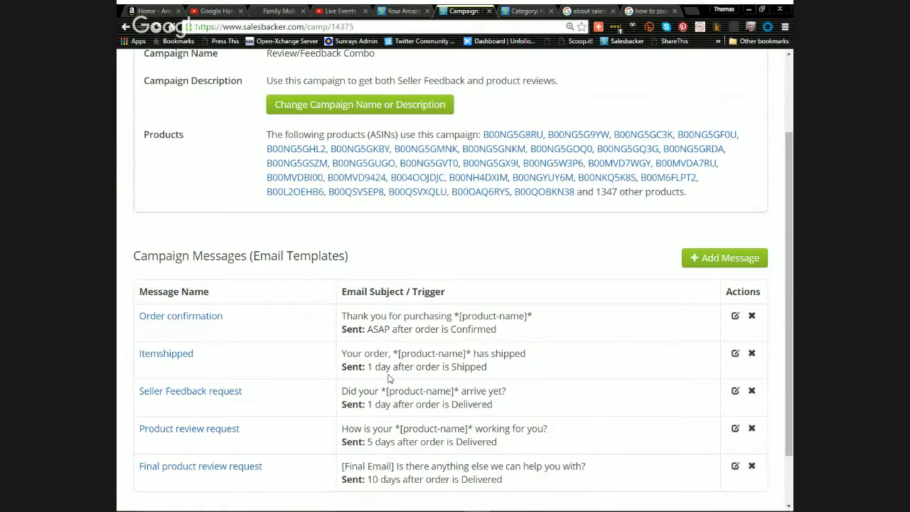
click(222, 395)
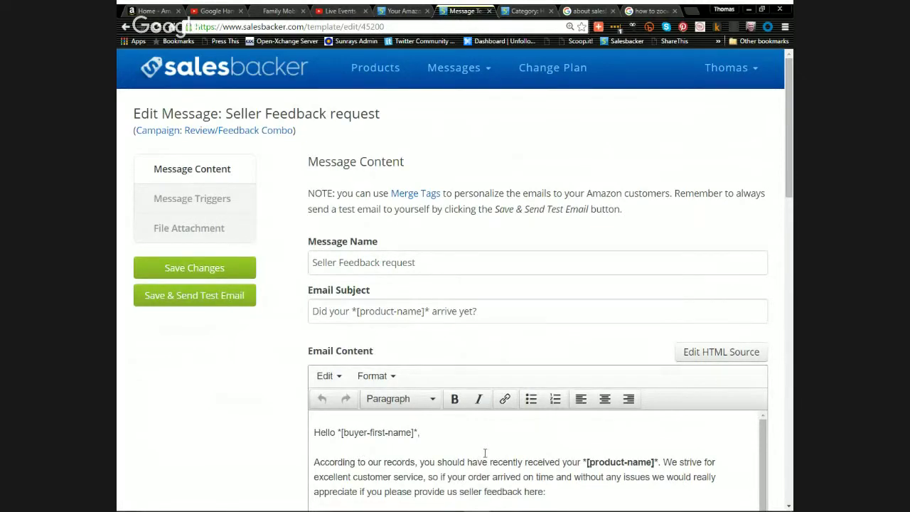
scroll(485, 453, down, 3)
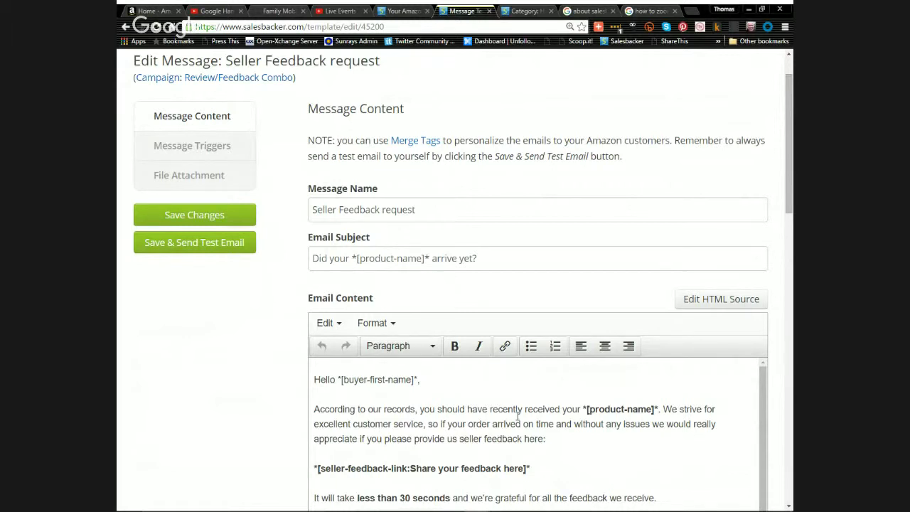
scroll(518, 418, down, 1)
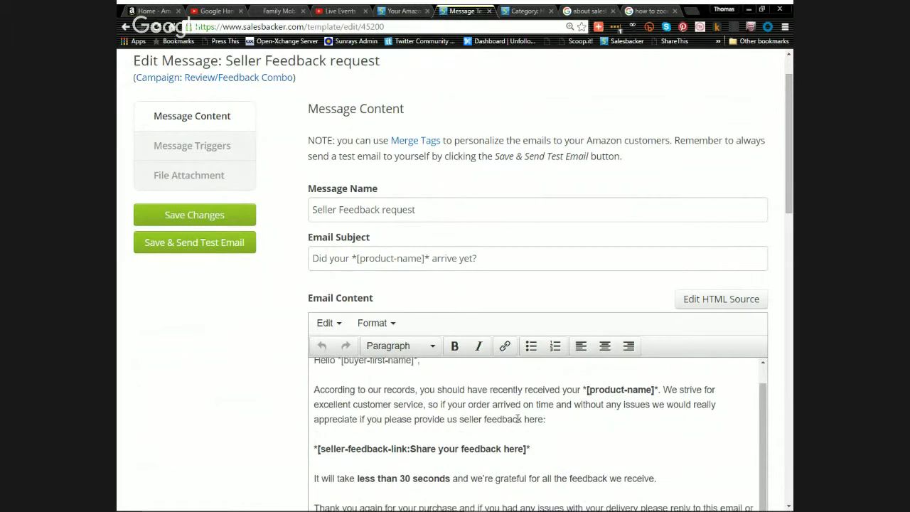
scroll(569, 426, down, 1)
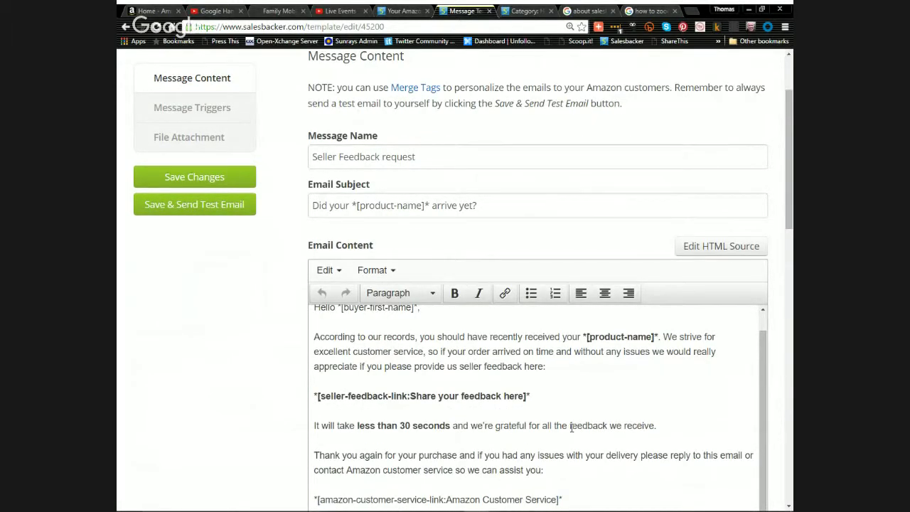
scroll(571, 427, down, 1)
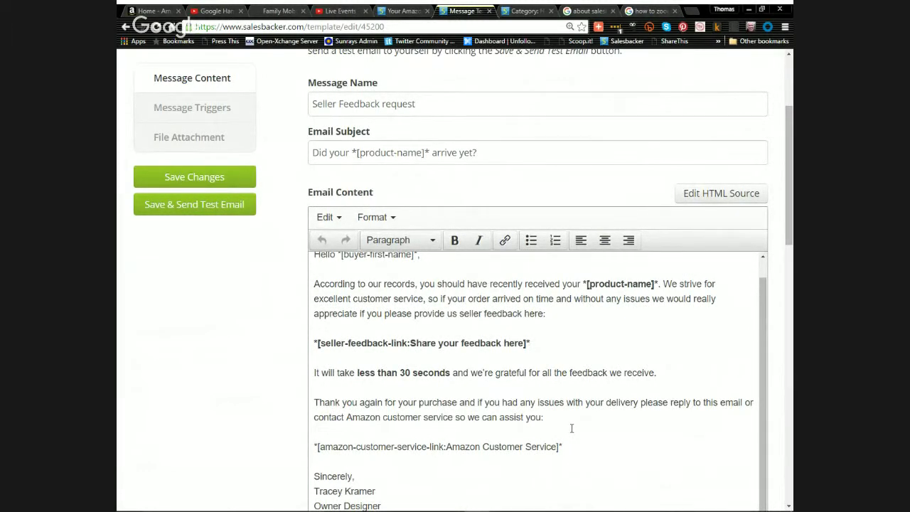
scroll(571, 428, down, 1)
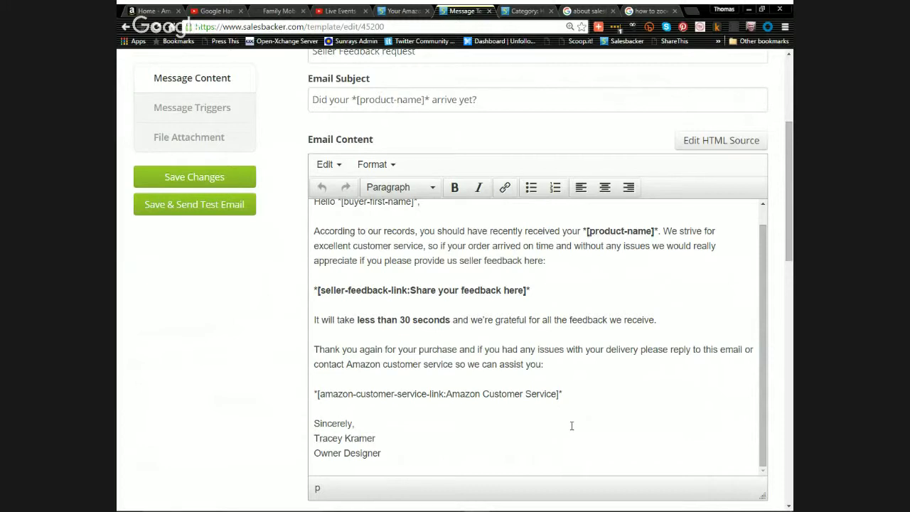
Return to the Review/Feedback Combo campaign, open the Product review request message and read its email content through to the signature.
scroll(541, 423, up, 5)
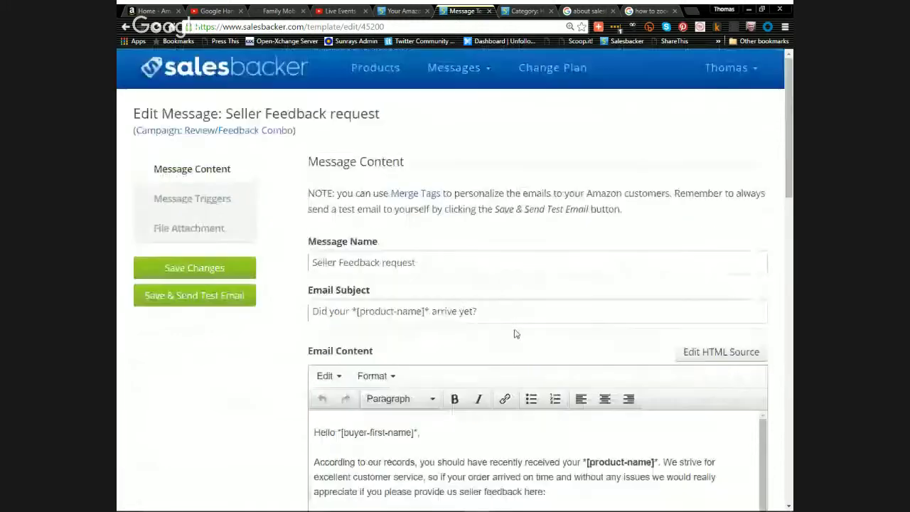
click(246, 134)
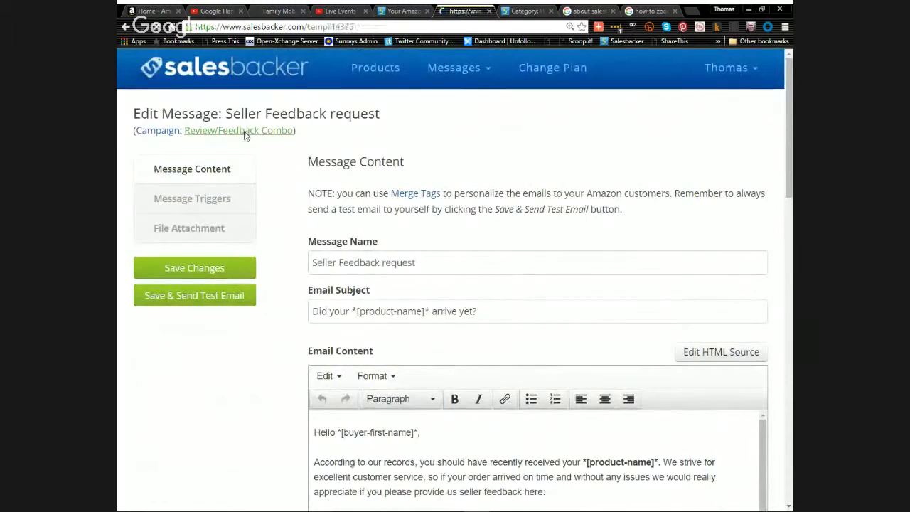
scroll(195, 361, down, 3)
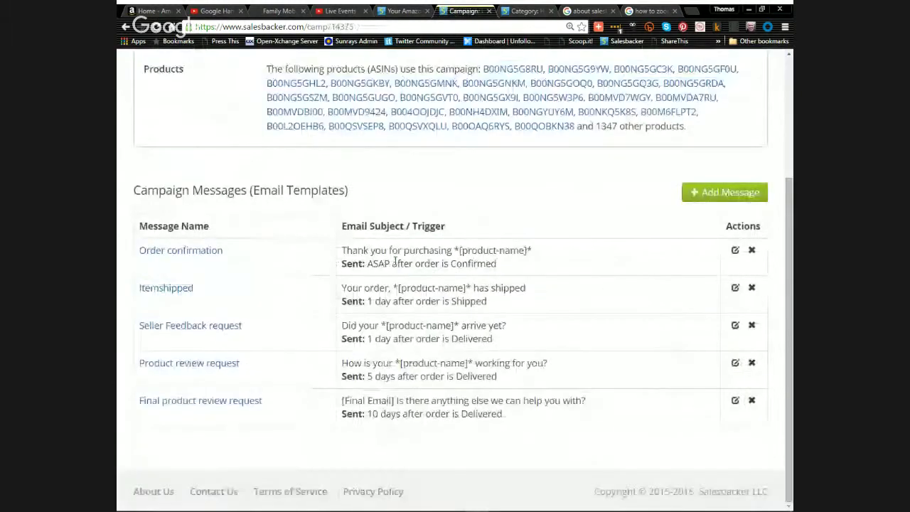
click(196, 365)
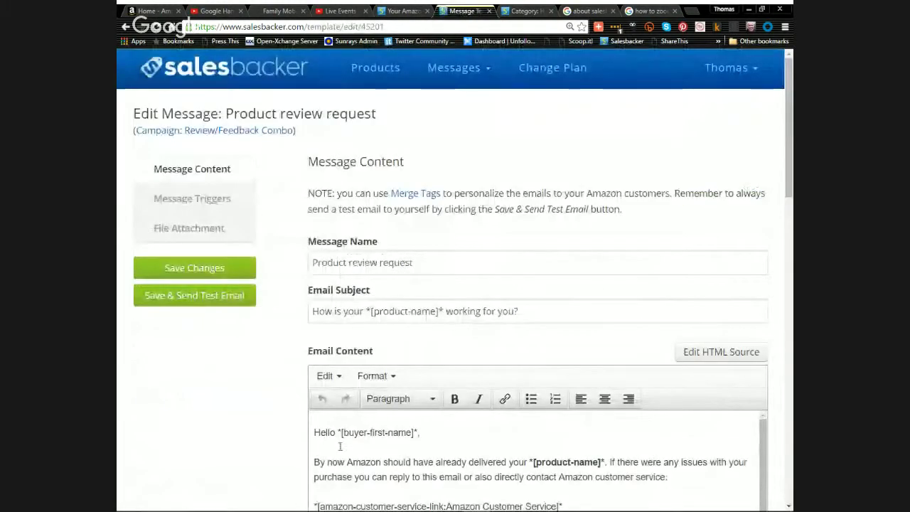
scroll(334, 451, down, 3)
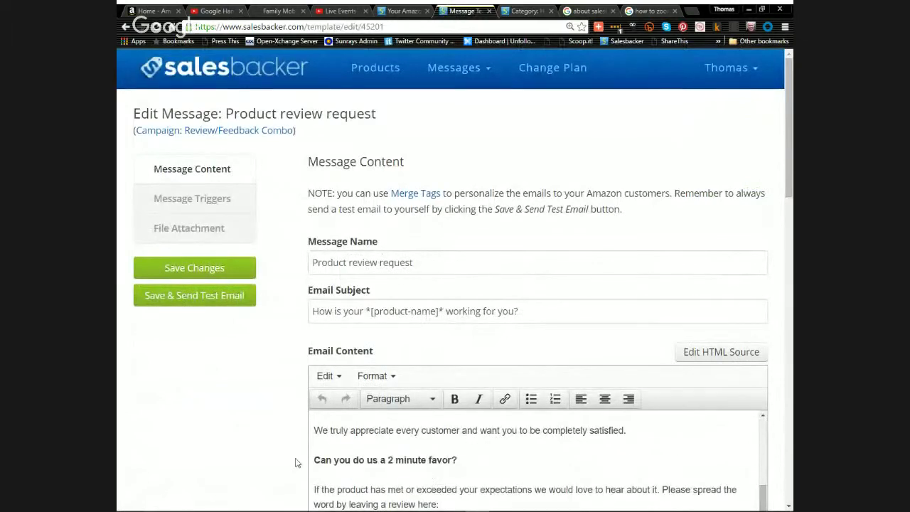
scroll(296, 463, down, 2)
scroll(332, 453, up, 5)
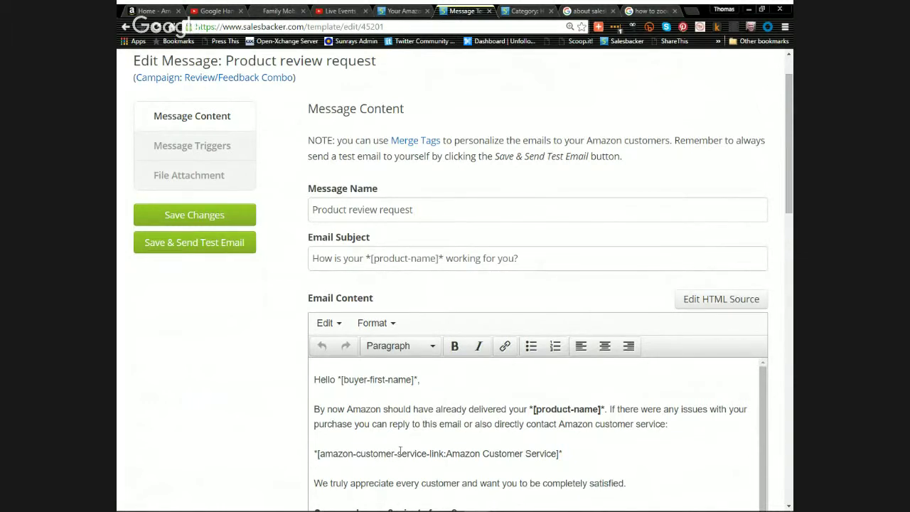
scroll(398, 452, down, 2)
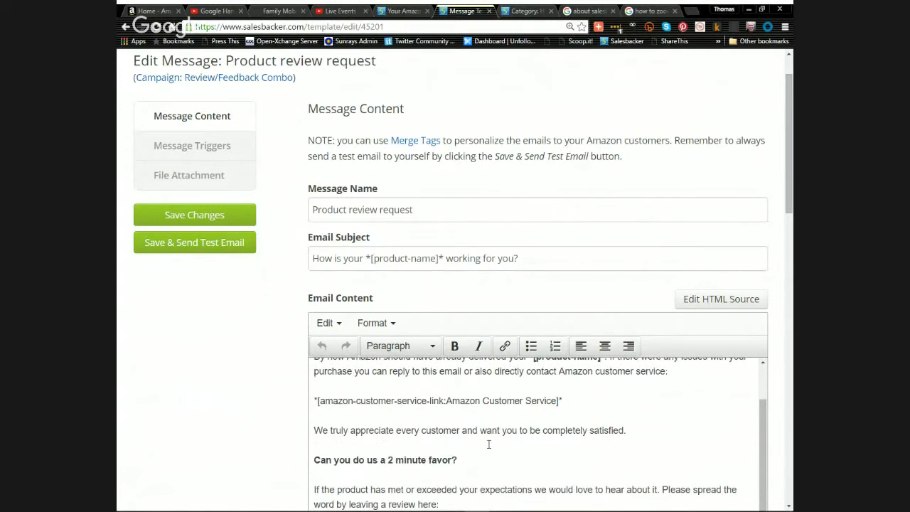
scroll(489, 444, down, 2)
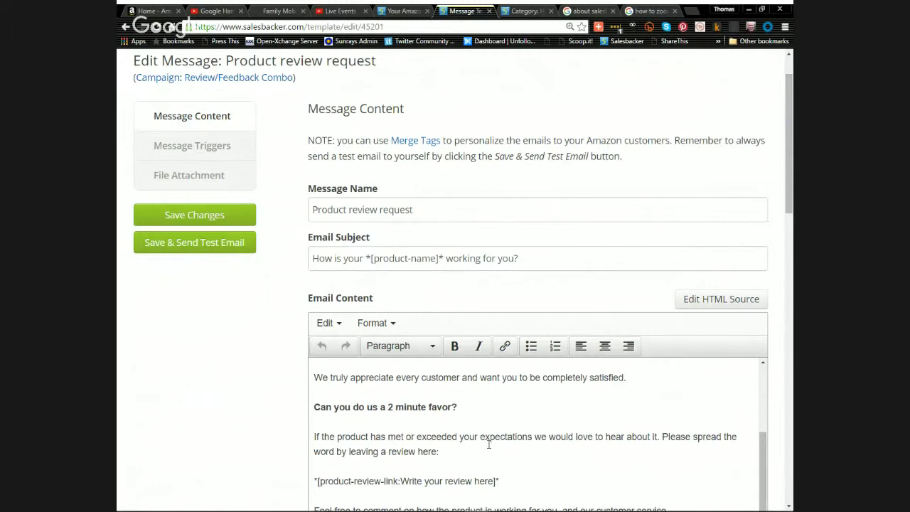
scroll(488, 445, down, 3)
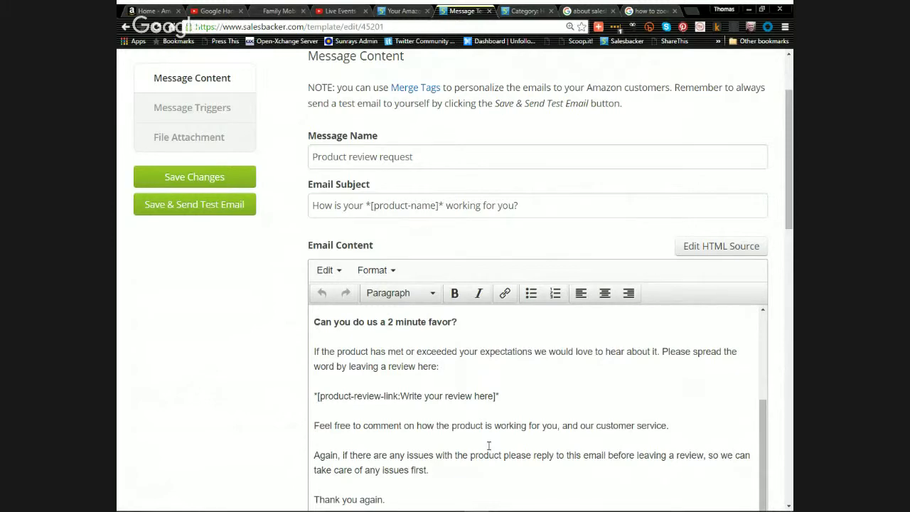
scroll(489, 446, down, 2)
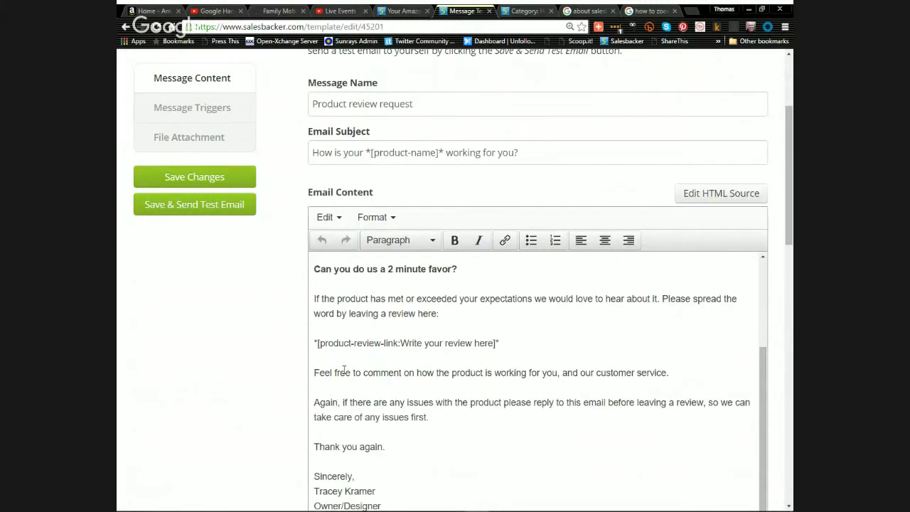
Go back to the Review/Feedback Combo campaign, open the Final product review request message and read its email content.
scroll(314, 404, up, 3)
scroll(314, 404, up, 3)
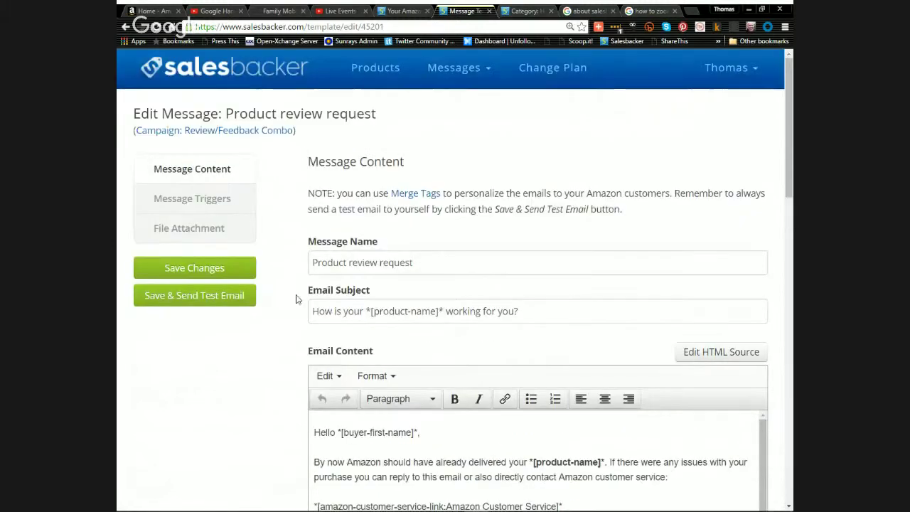
click(203, 133)
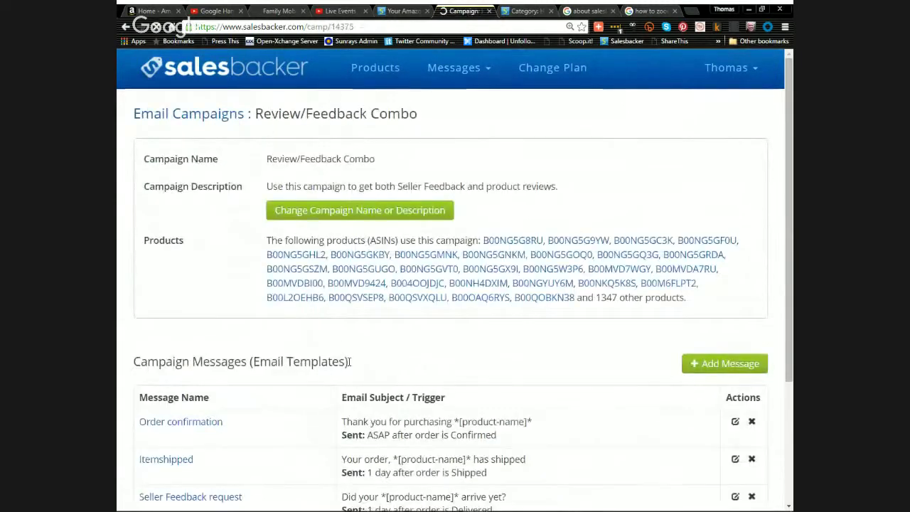
scroll(349, 368, down, 1)
scroll(349, 368, down, 3)
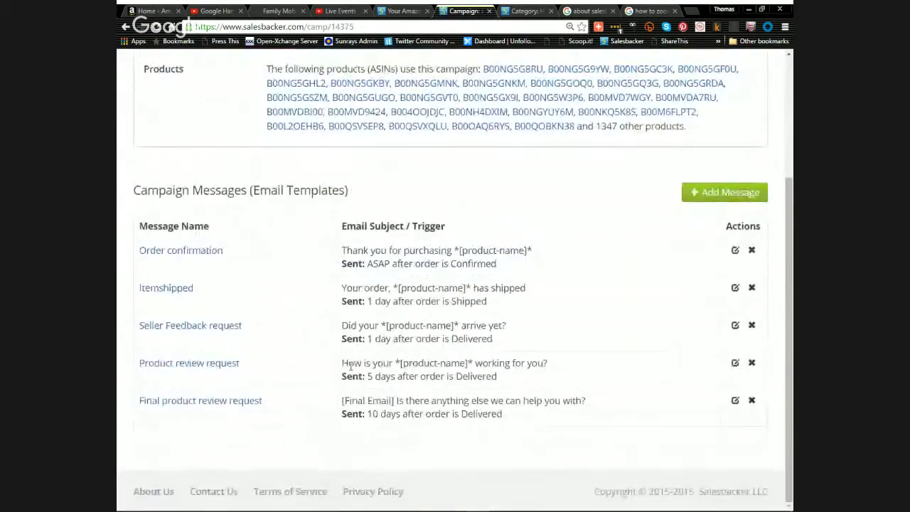
click(206, 402)
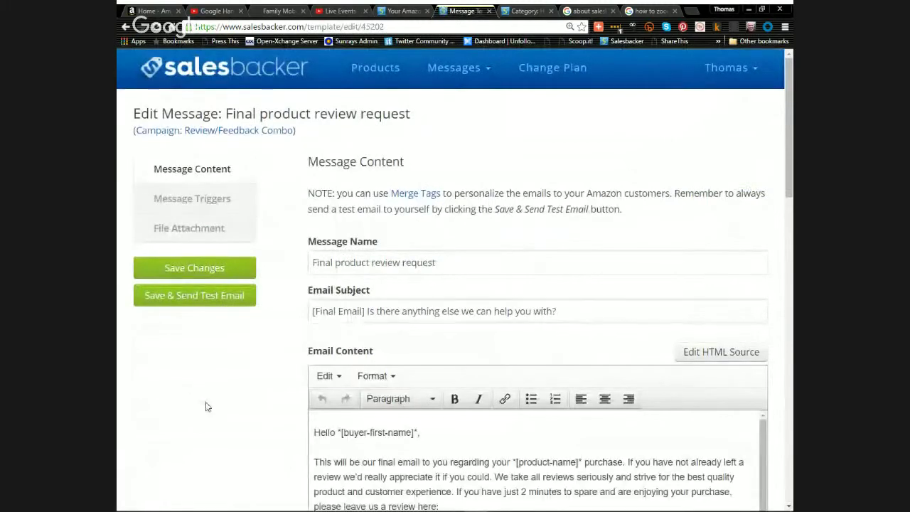
scroll(406, 433, down, 3)
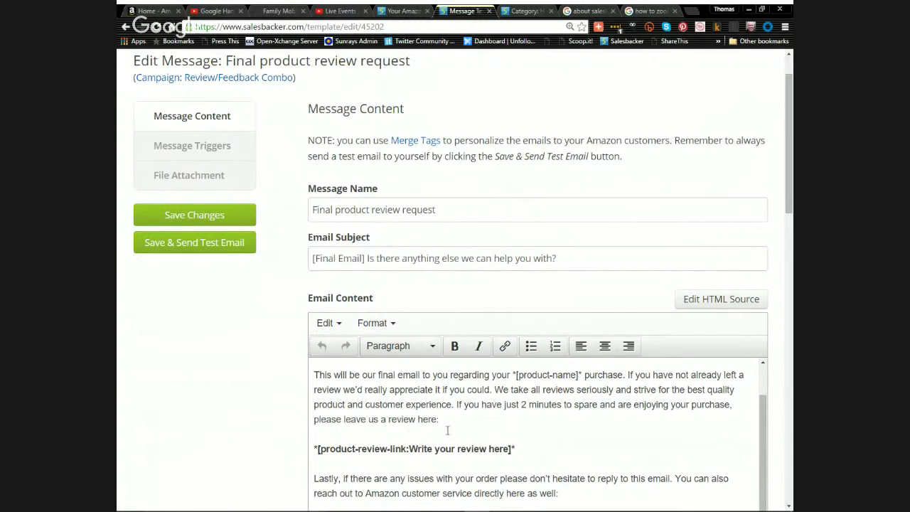
scroll(457, 434, down, 2)
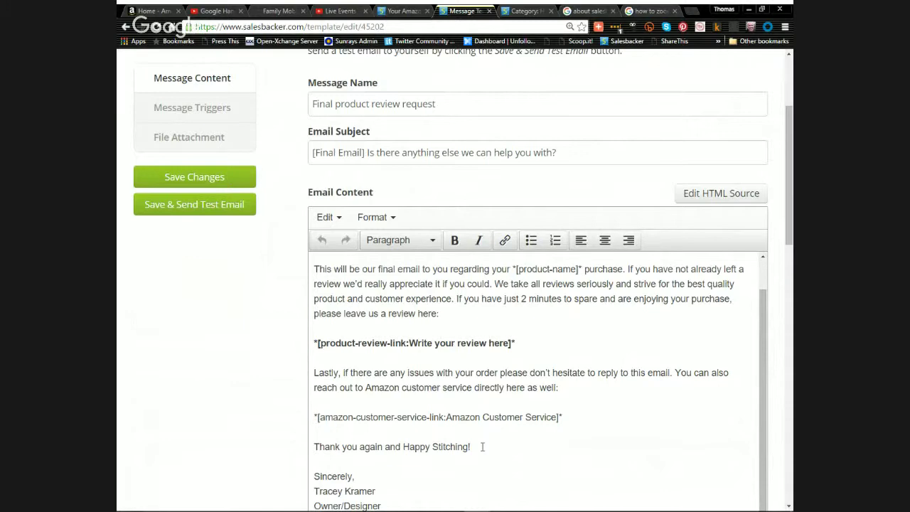
Check the Sent Emails list from the account summary, and return to the summary to highlight the 7-day Emails Sent figure.
scroll(452, 443, up, 2)
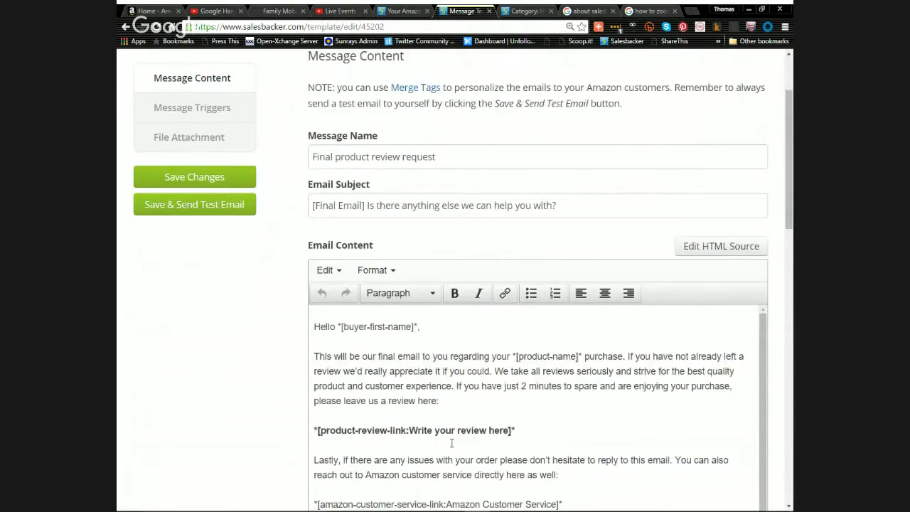
scroll(451, 443, up, 3)
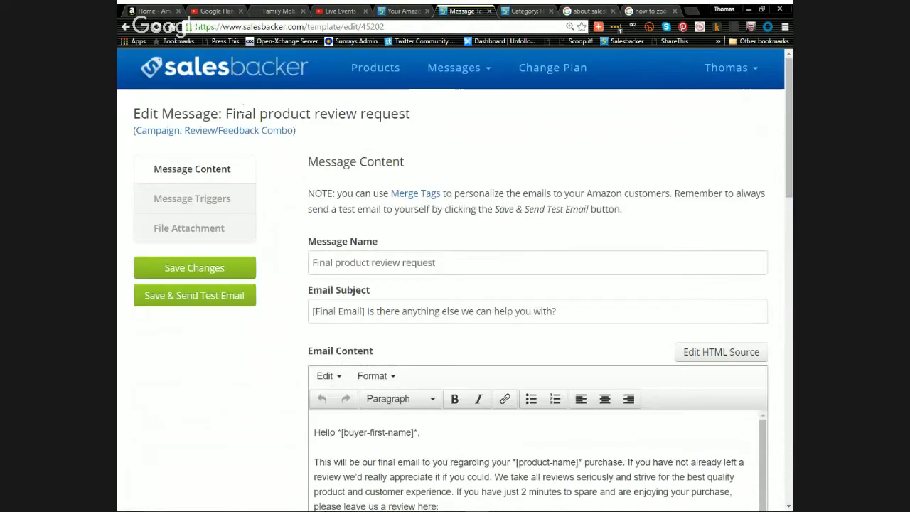
click(261, 72)
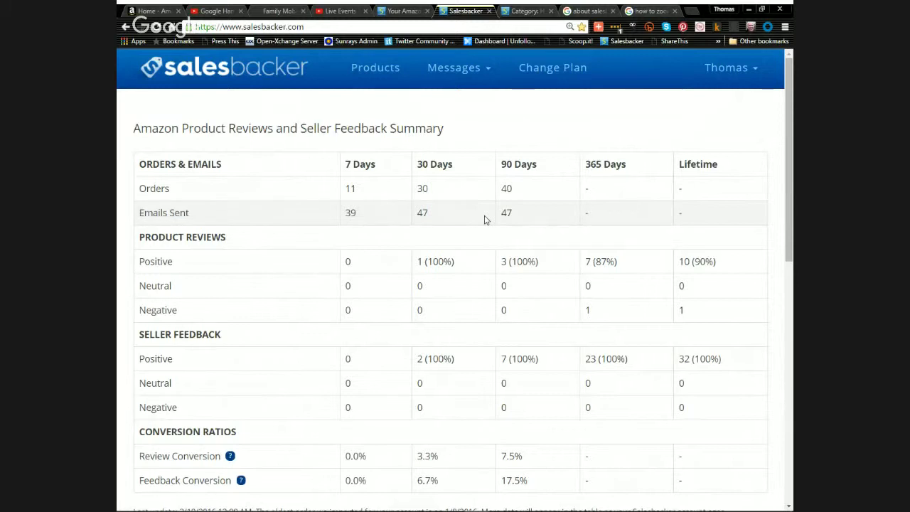
click(481, 68)
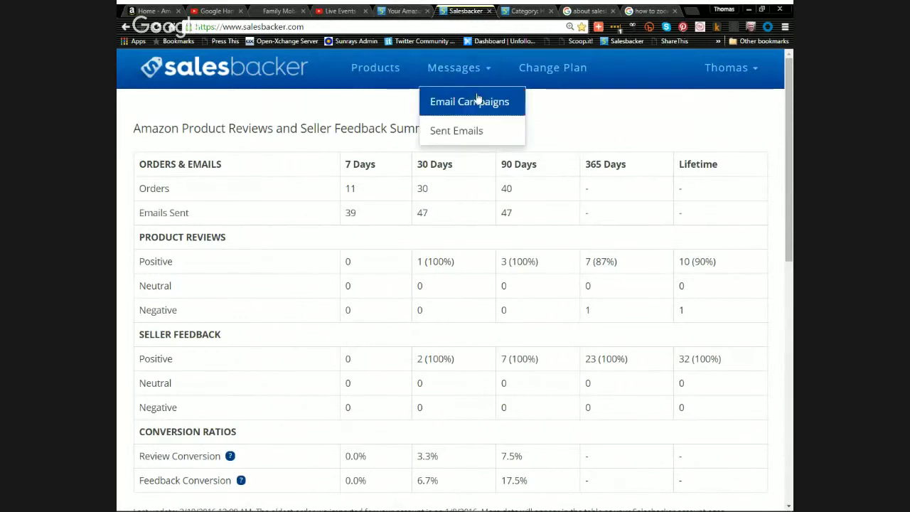
click(474, 126)
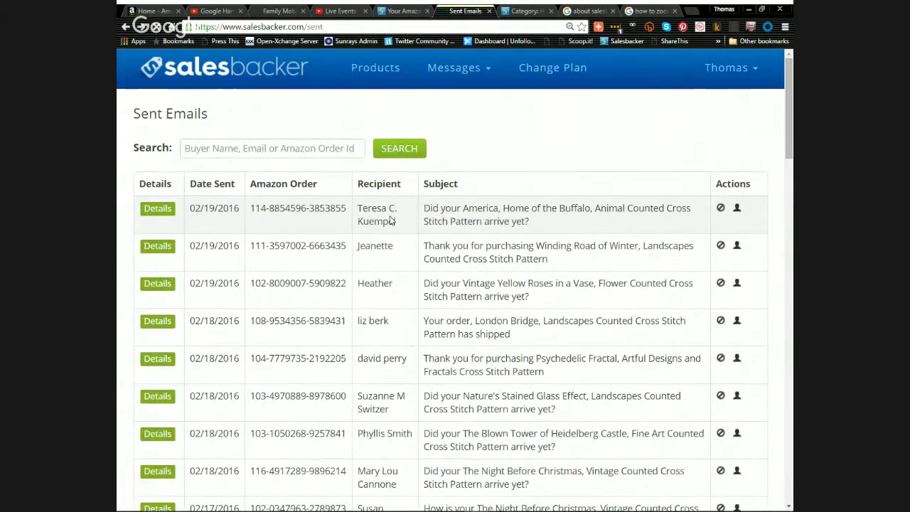
key(alt+Left)
drag(376, 213, 346, 213)
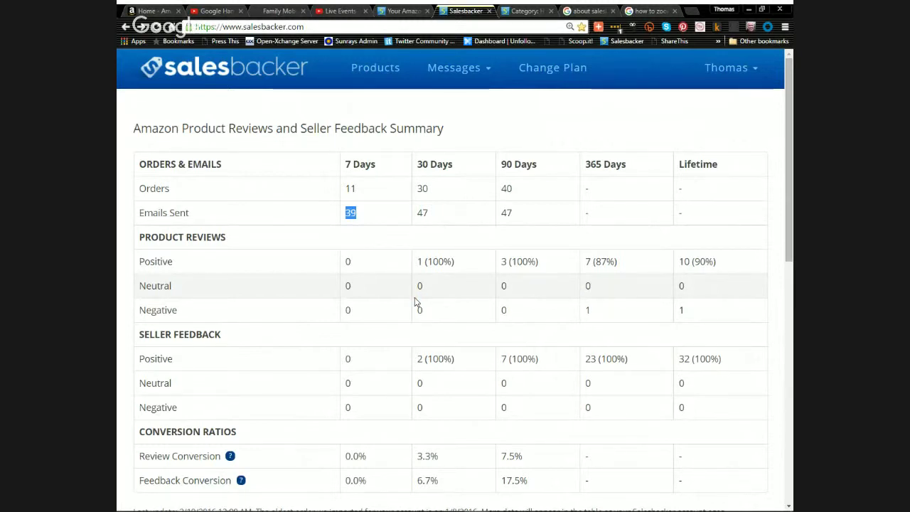
Open the plan options and highlight the email allowances and features of the FREE and $19/month plans.
click(582, 69)
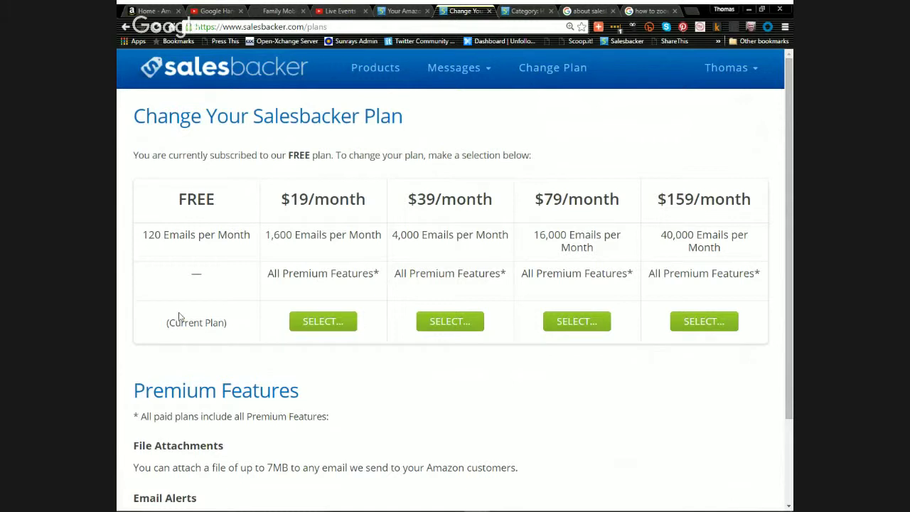
drag(244, 234, 151, 216)
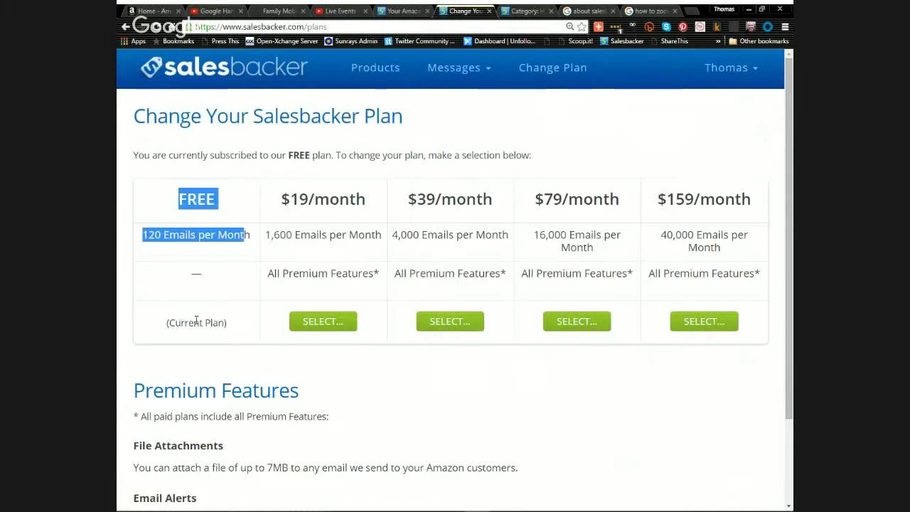
drag(232, 326, 170, 323)
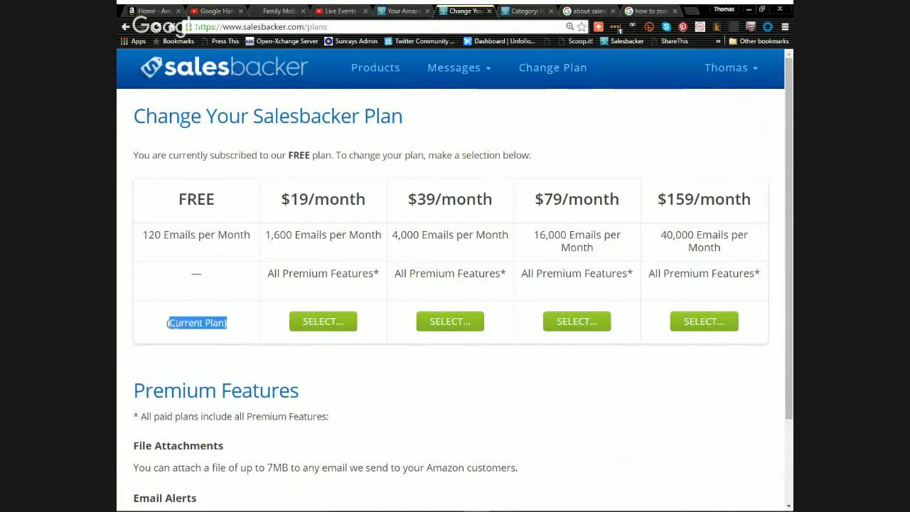
scroll(198, 346, down, 3)
scroll(197, 345, up, 3)
drag(290, 200, 355, 200)
drag(271, 234, 360, 307)
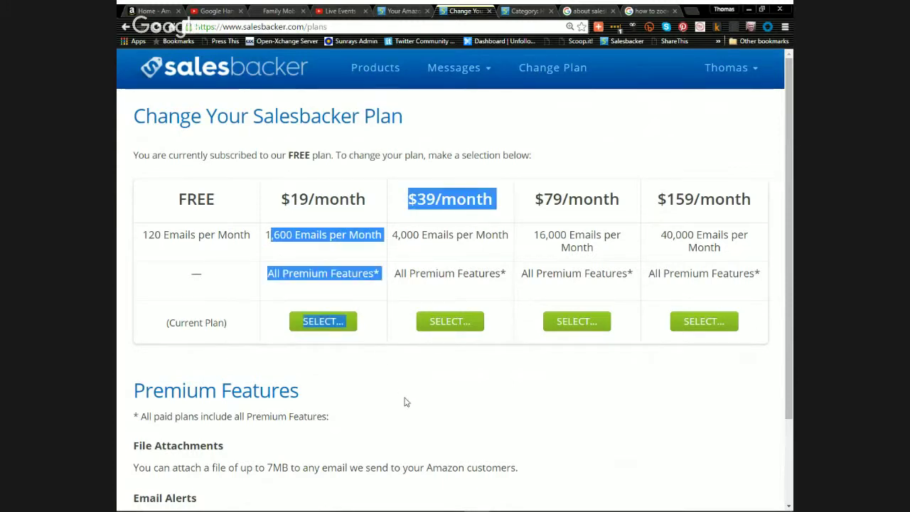